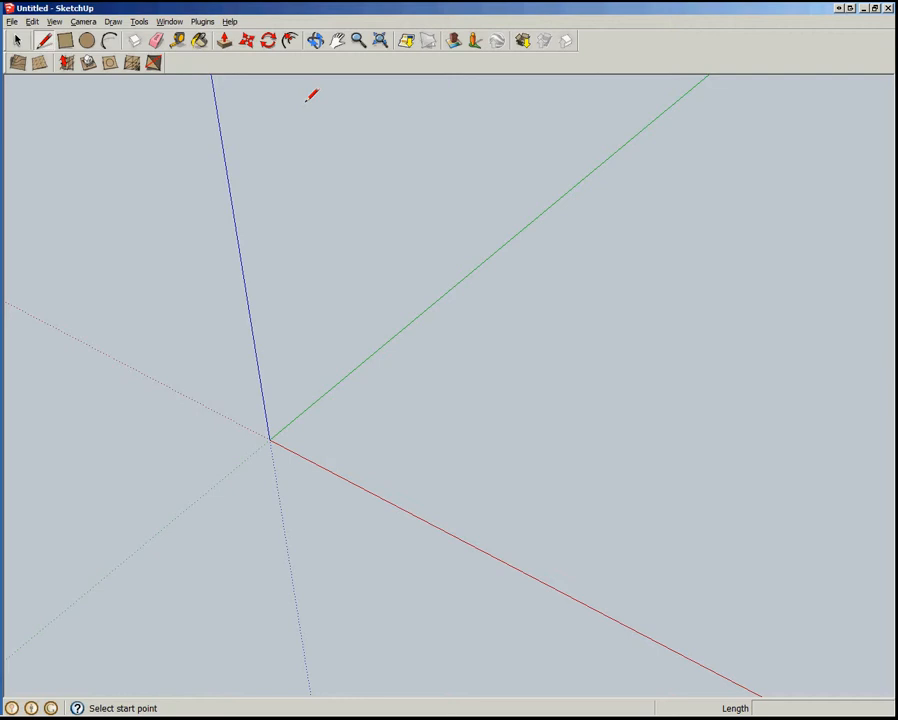
Draw a six-sided polygon centred on the origin, aligned to the green axis, with an 18" radius
click(112, 22)
mouse_move(130, 24)
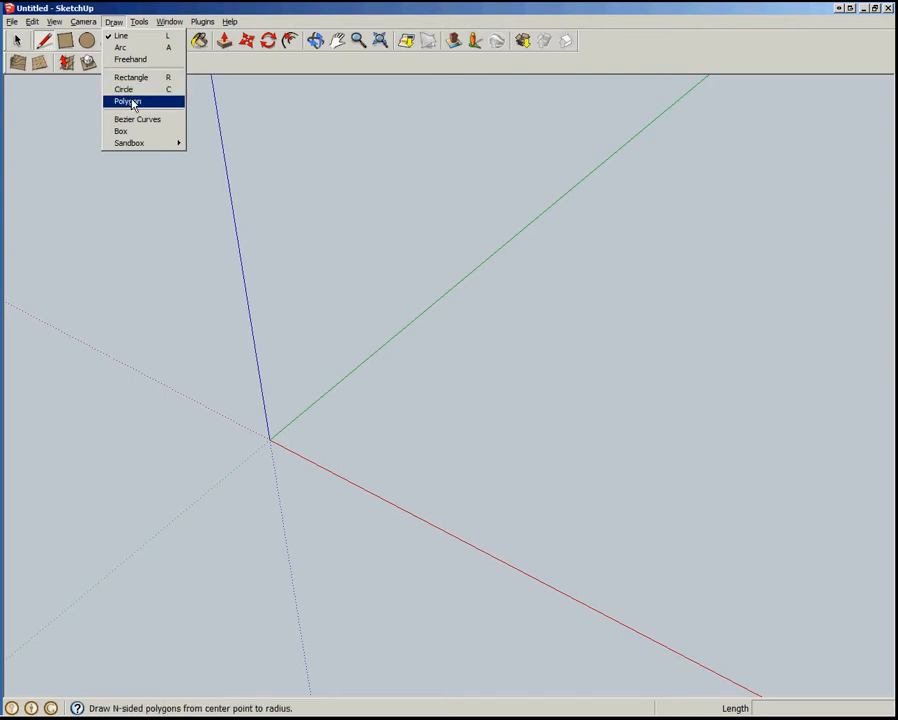
click(128, 102)
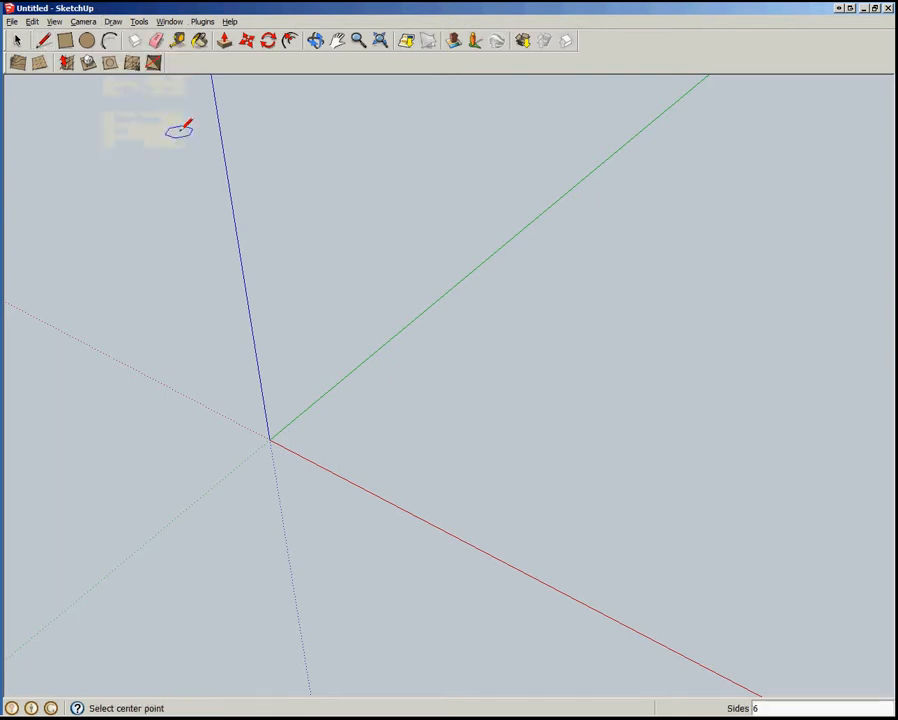
click(269, 439)
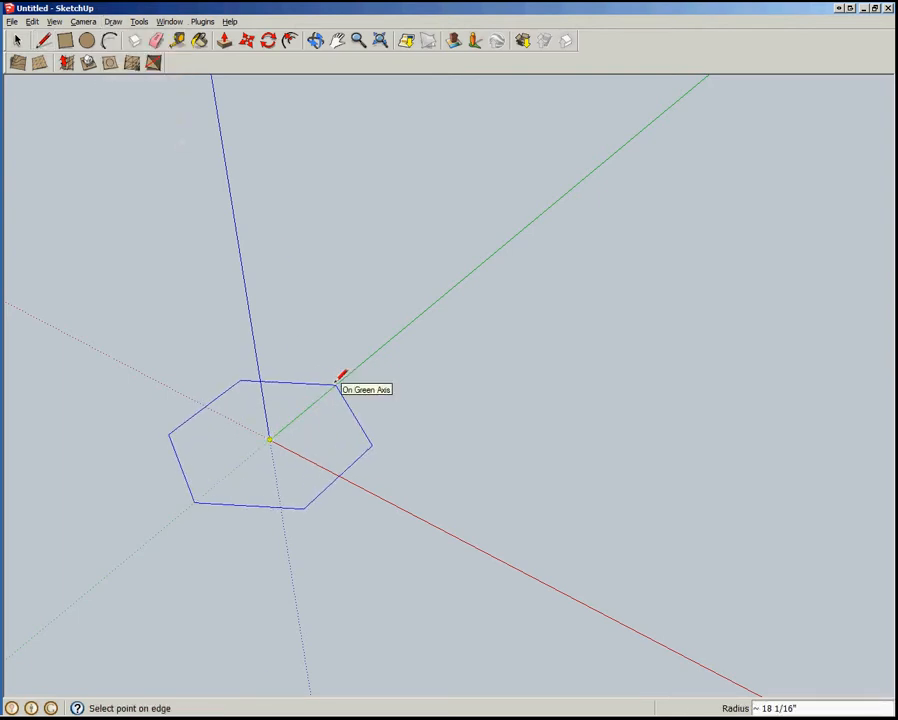
text(18)
key(Return)
Push/Pull the hexagon face up by 4" to form a slab
key(p)
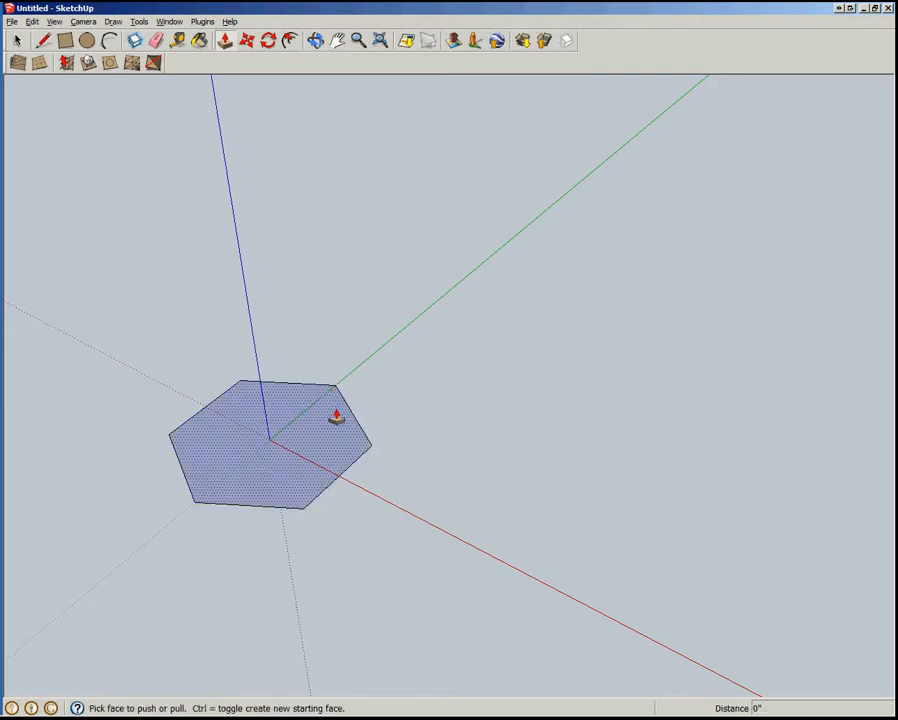
click(326, 426)
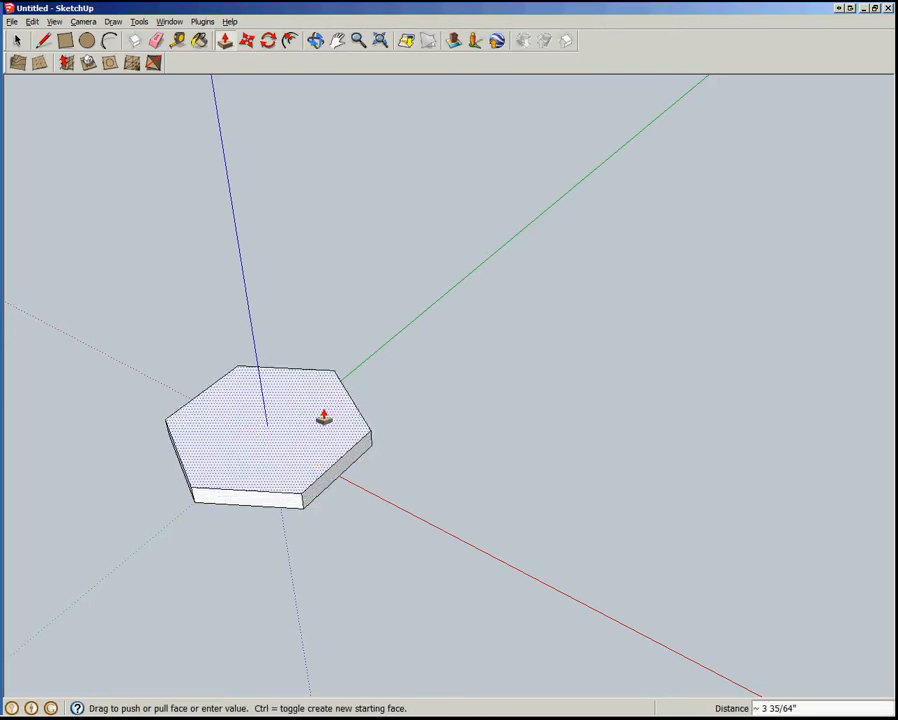
text(4)
key(Return)
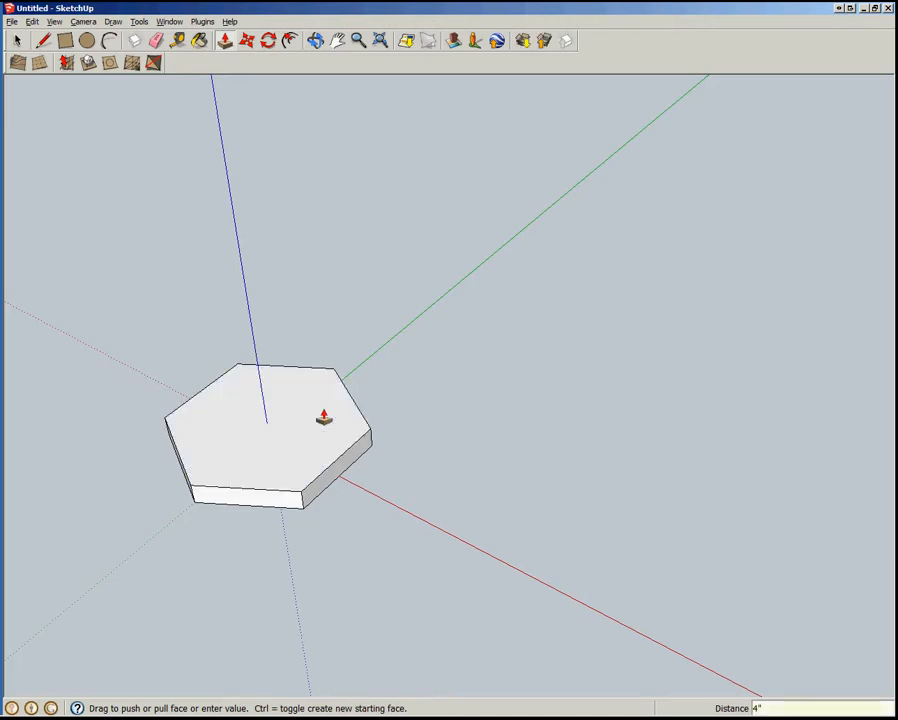
Make the entire hexagonal slab into a named component that replaces the selected geometry
key(space)
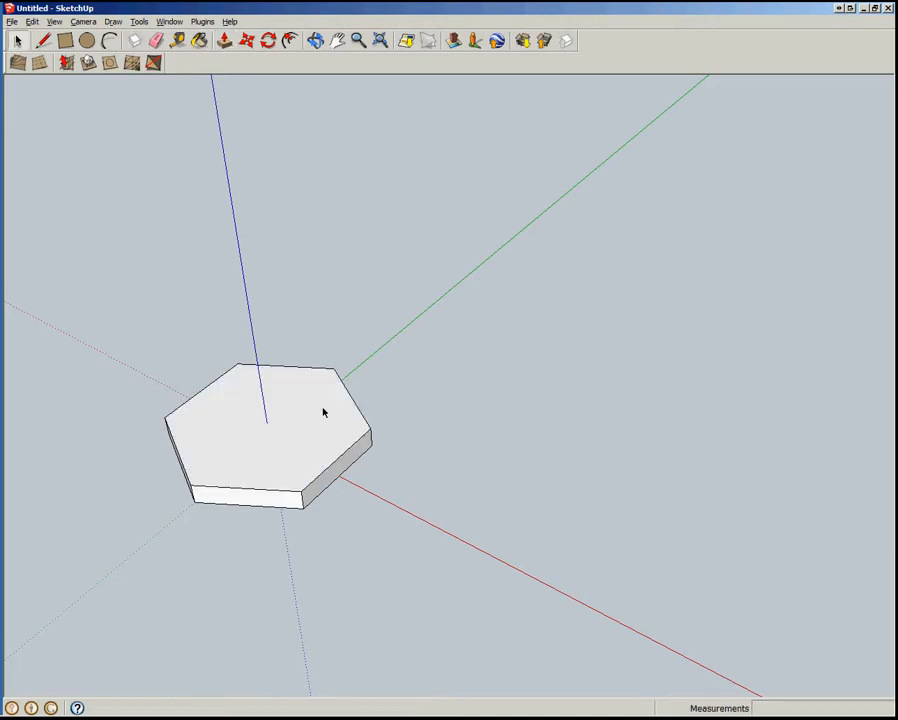
triple_click(323, 411)
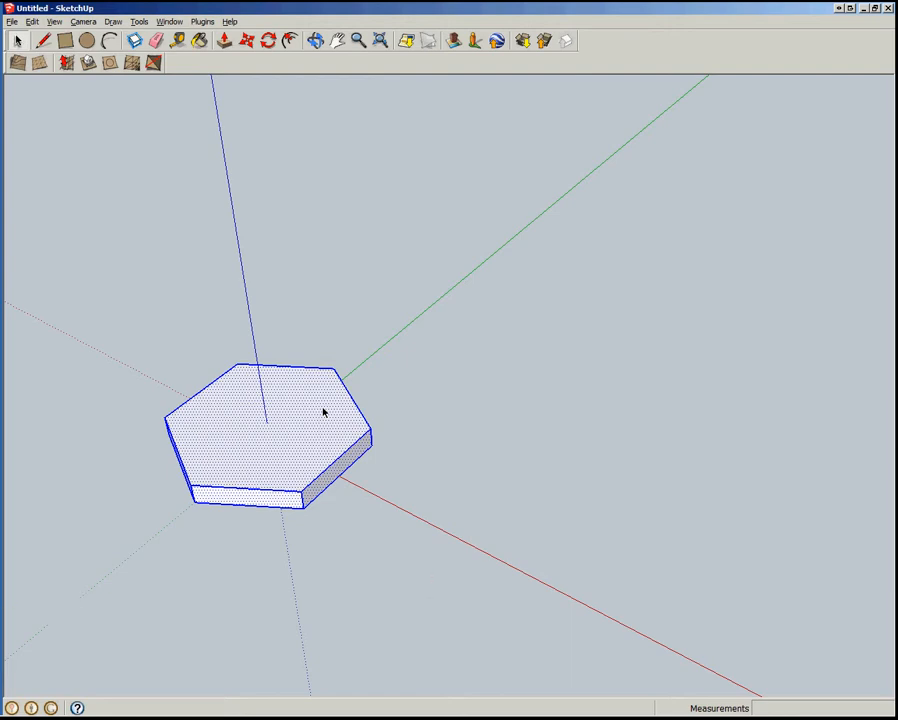
text(gpill)
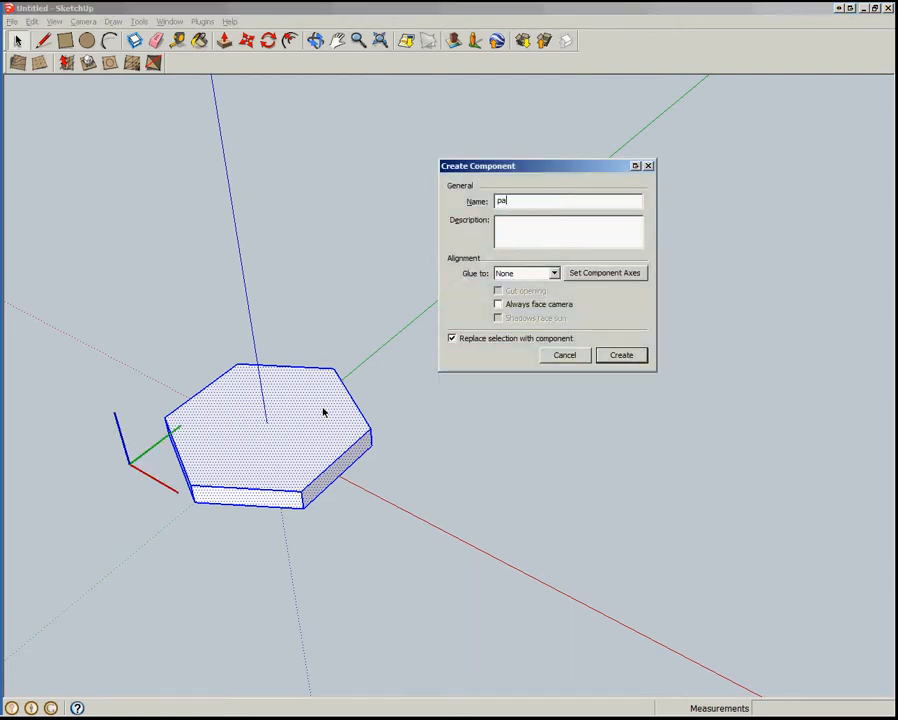
key(Return)
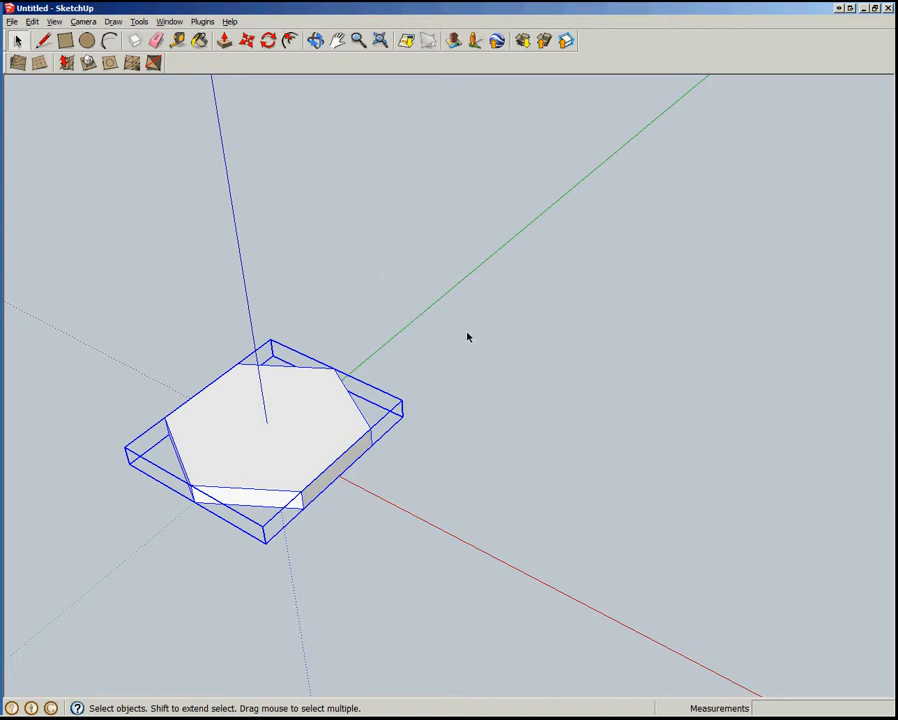
Try moving the hexagonal component freehand away from the origin, and undo the move
key(m)
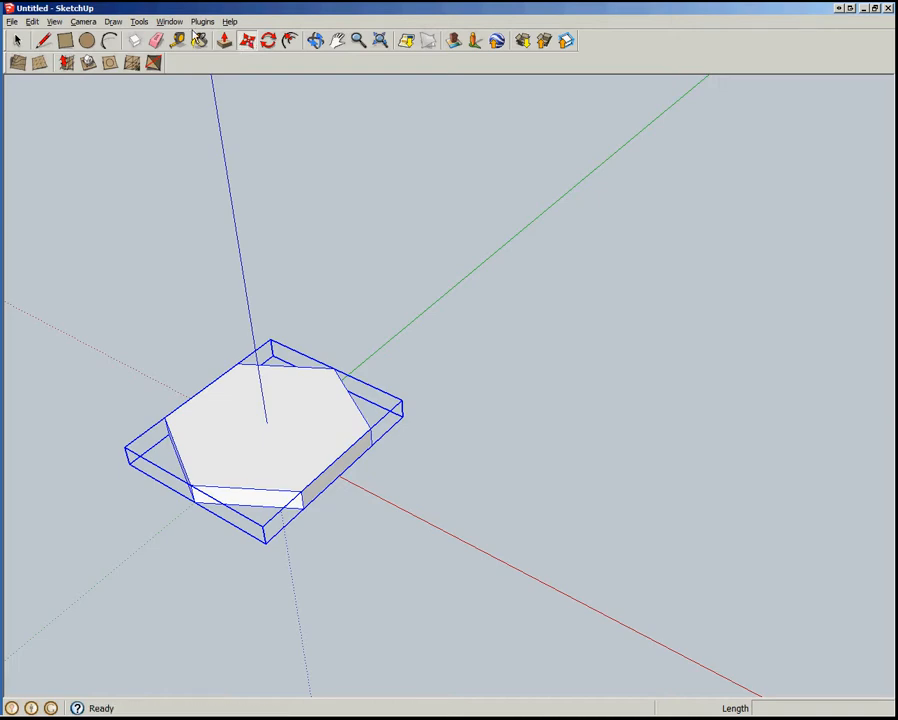
click(138, 22)
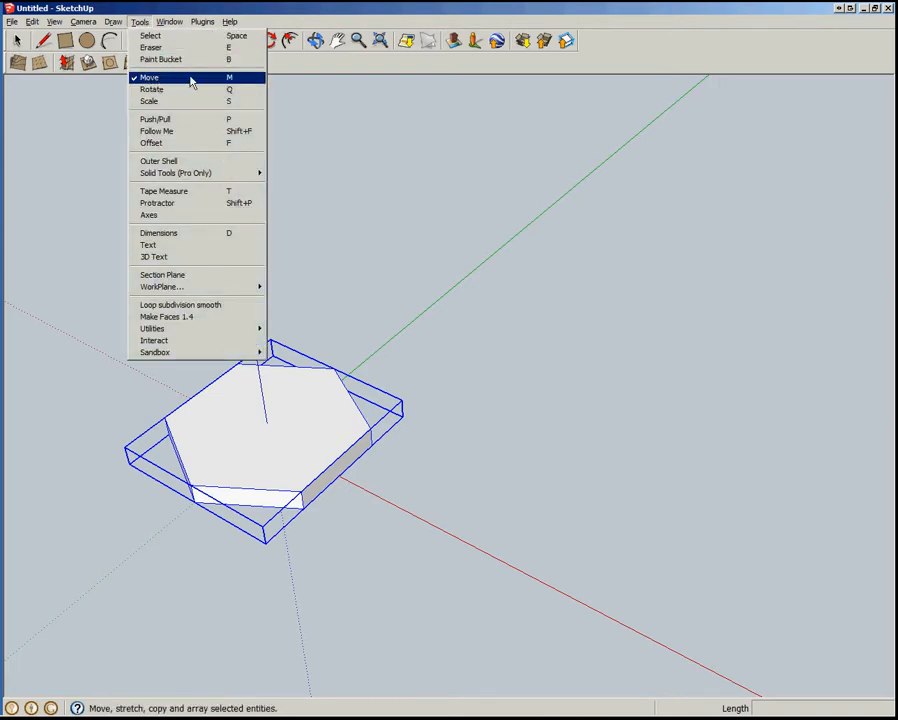
click(323, 11)
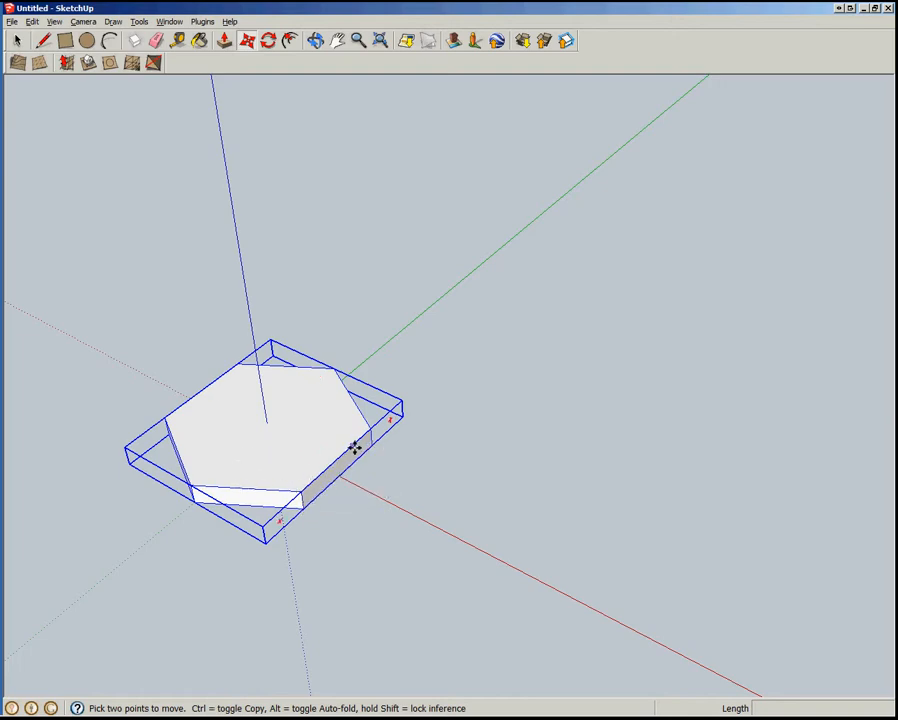
click(257, 455)
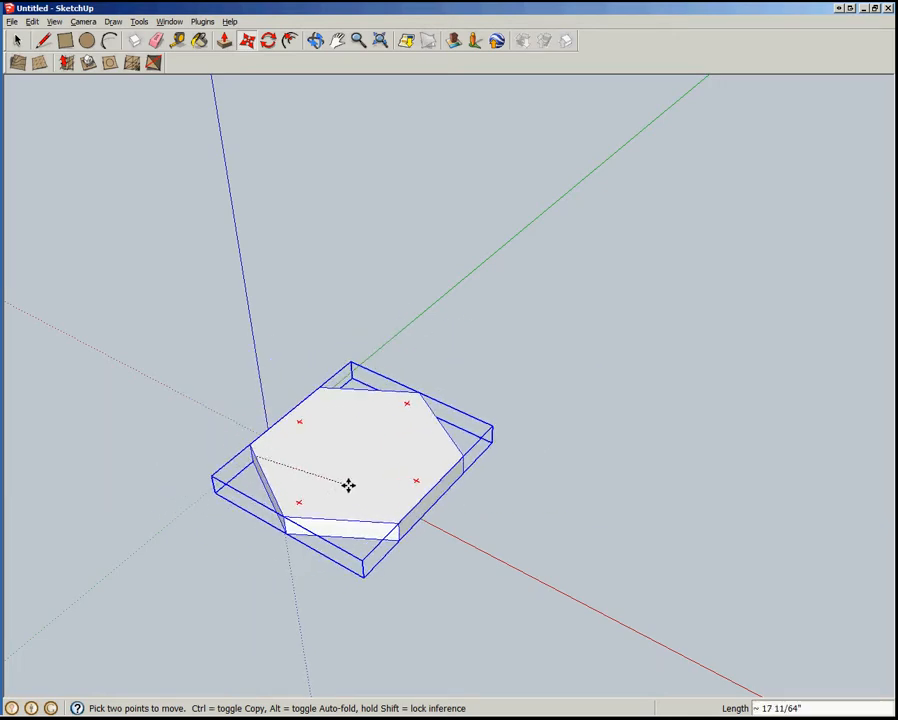
click(418, 472)
key(ctrl+z)
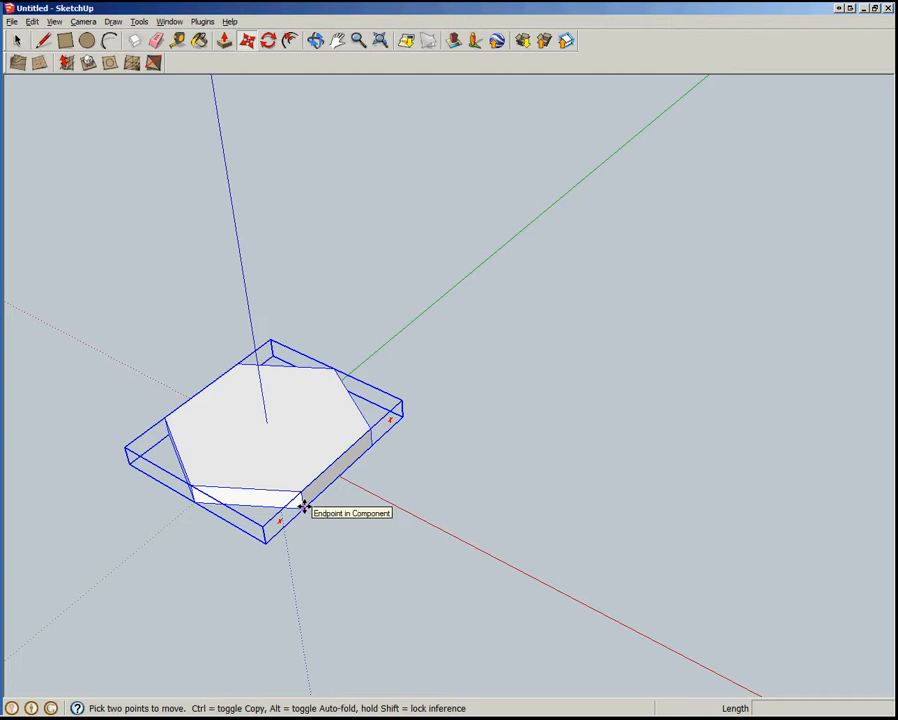
Move the hexagonal component by its lower front corner about 44 1/2" along the red axis
click(303, 506)
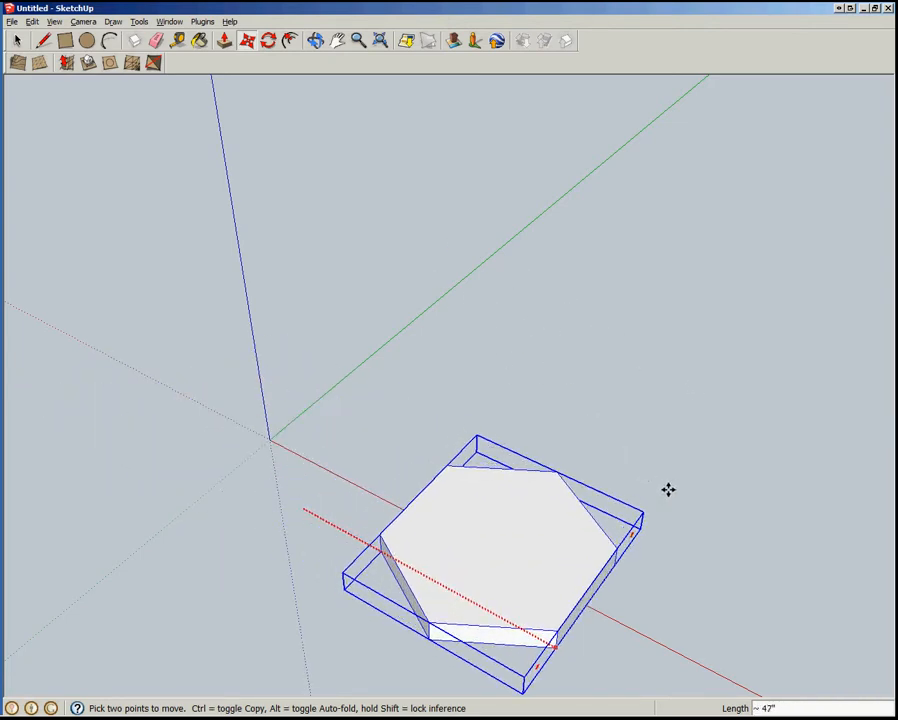
click(659, 480)
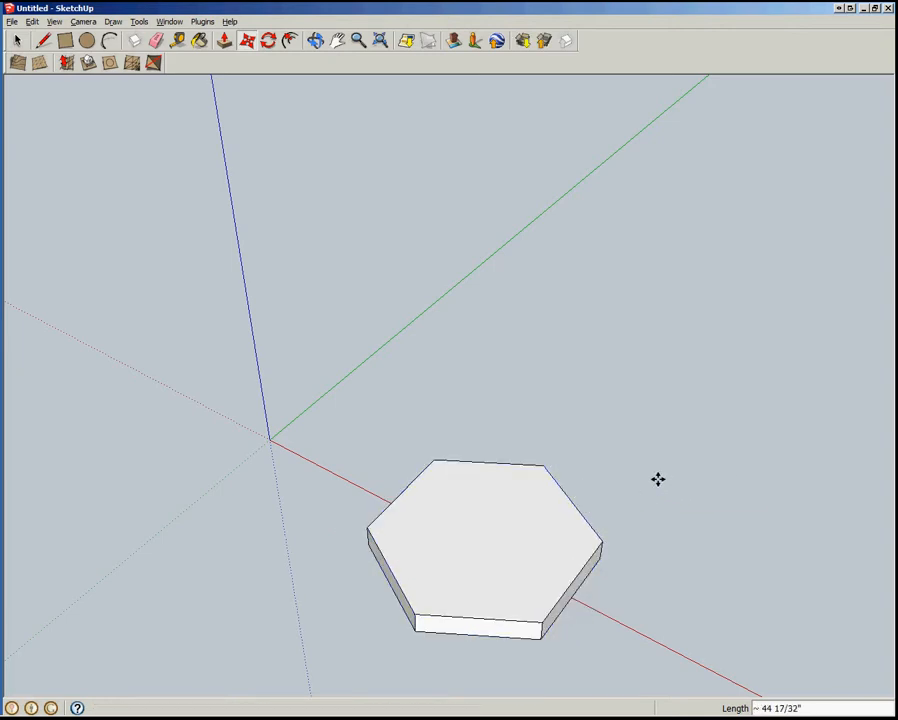
scroll(358, 296, down, 1)
scroll(494, 382, down, 2)
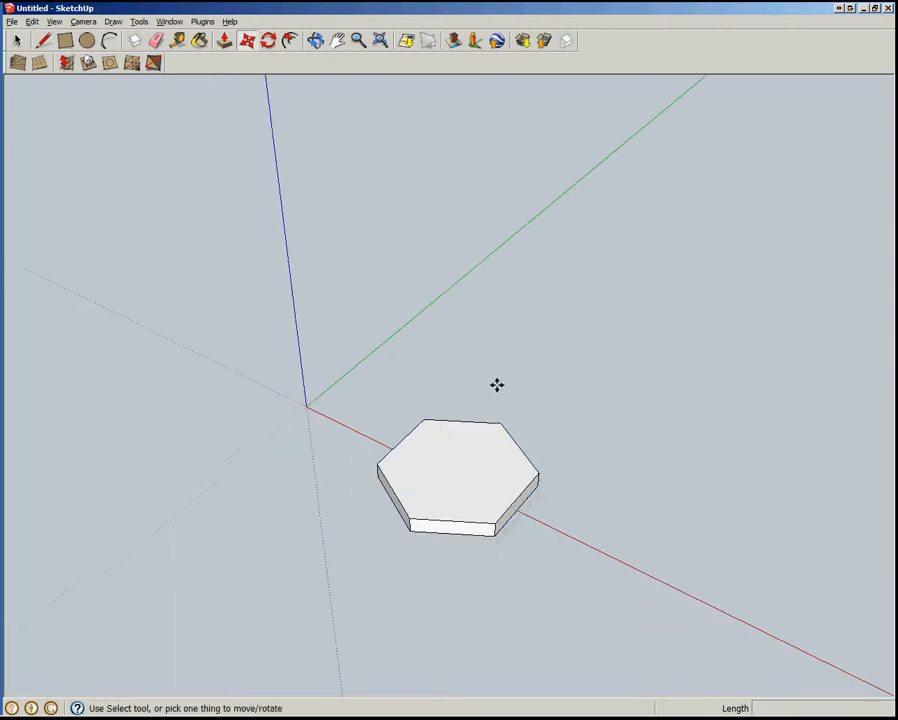
scroll(287, 347, down, 1)
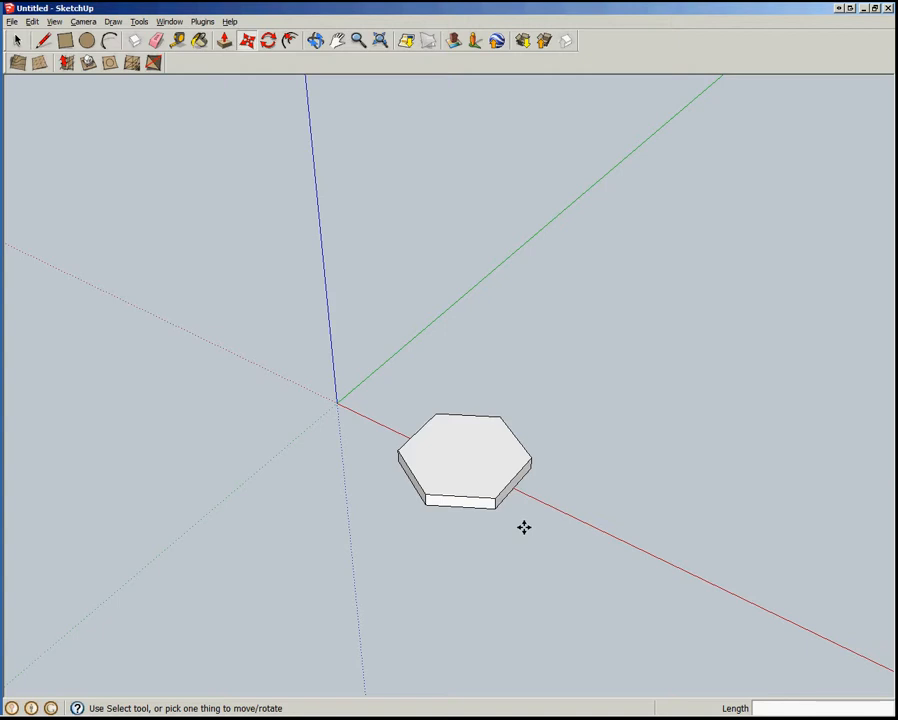
Revise the distance of the component's move to 15, 30, 40 and finally 25 inches
text(15)
key(Return)
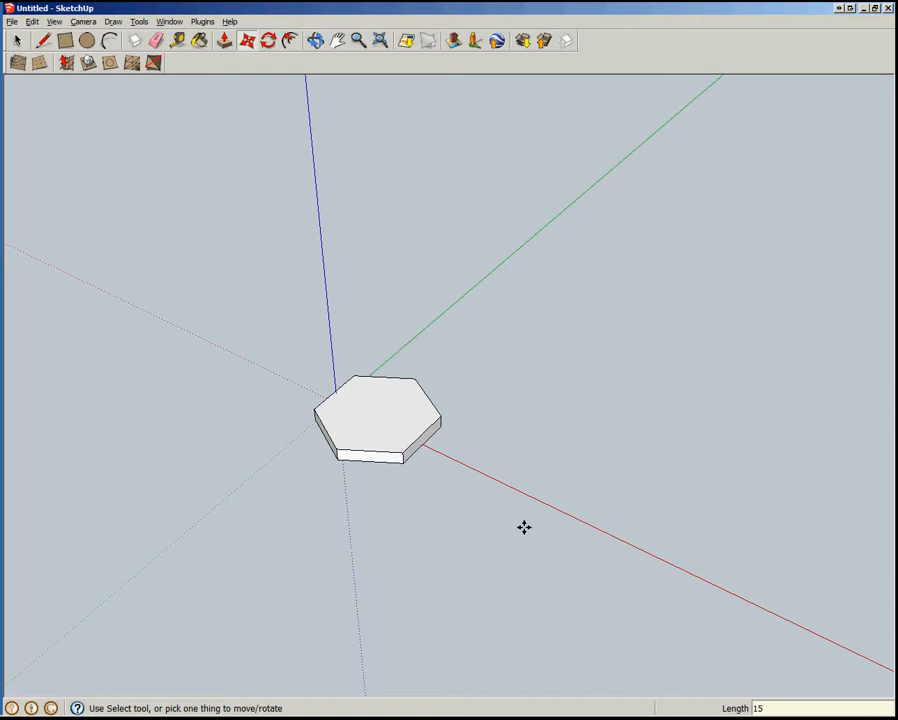
text(30)
key(Return)
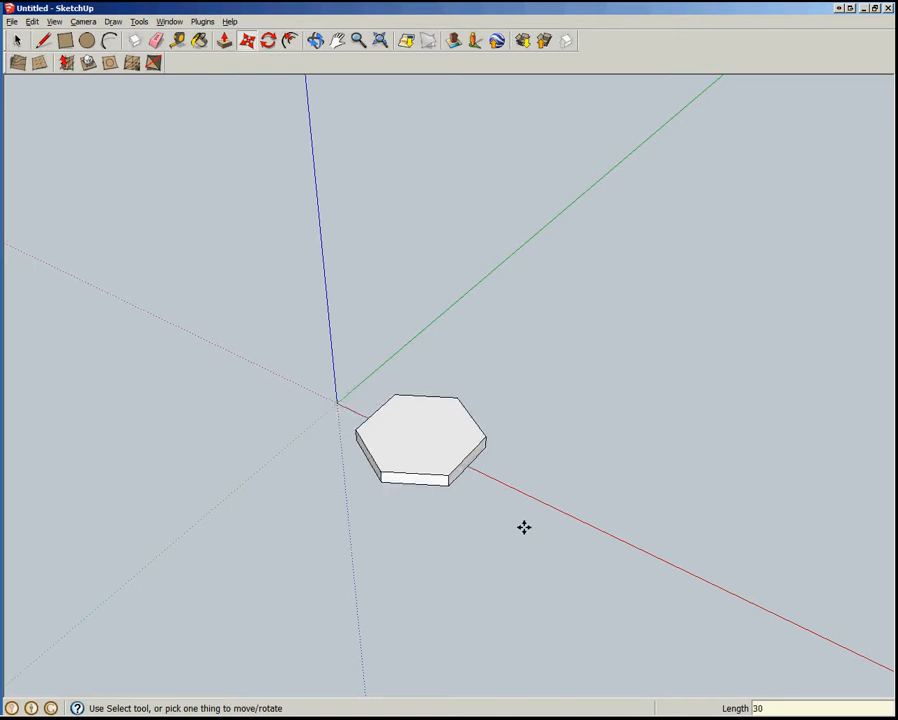
text(40)
key(Return)
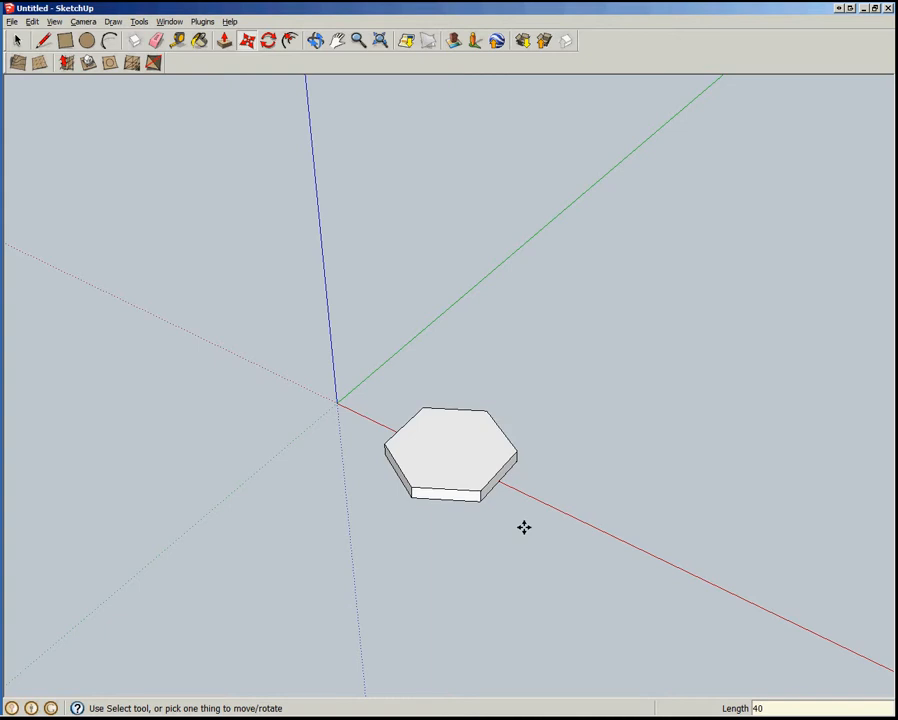
text(25)
key(Return)
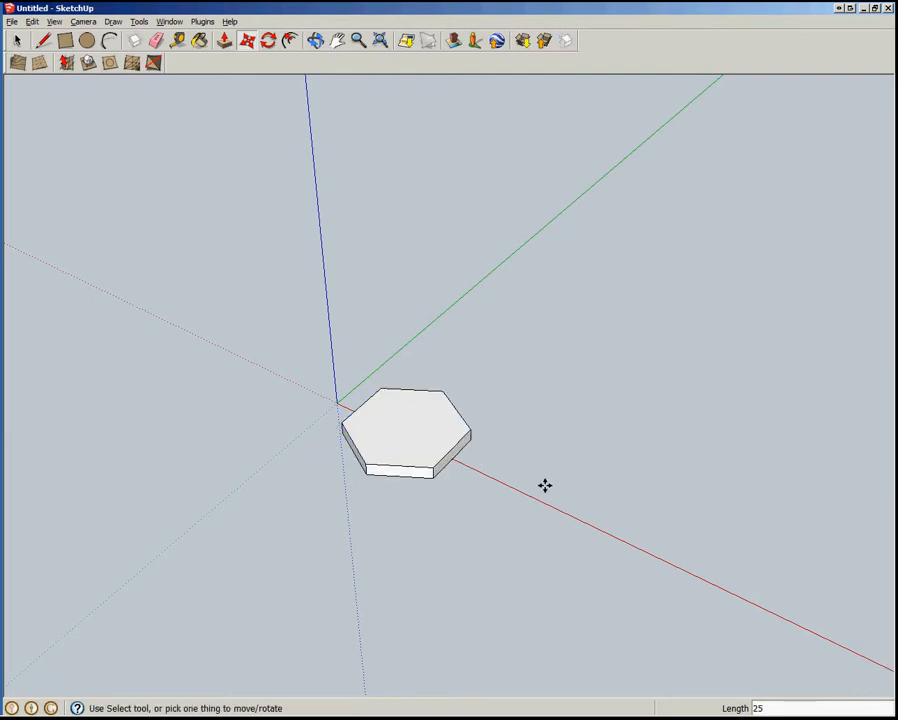
Copy the hexagonal component about 114" away into the area between the red and green axes, and clear the selection
click(400, 467)
key(ctrl)
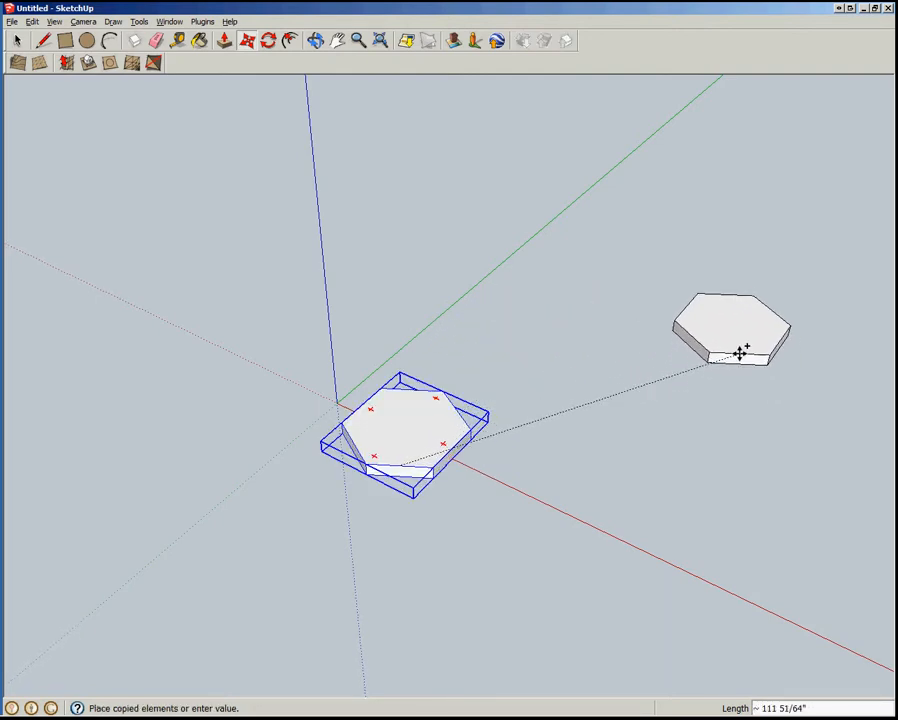
click(734, 344)
key(q)
key(m)
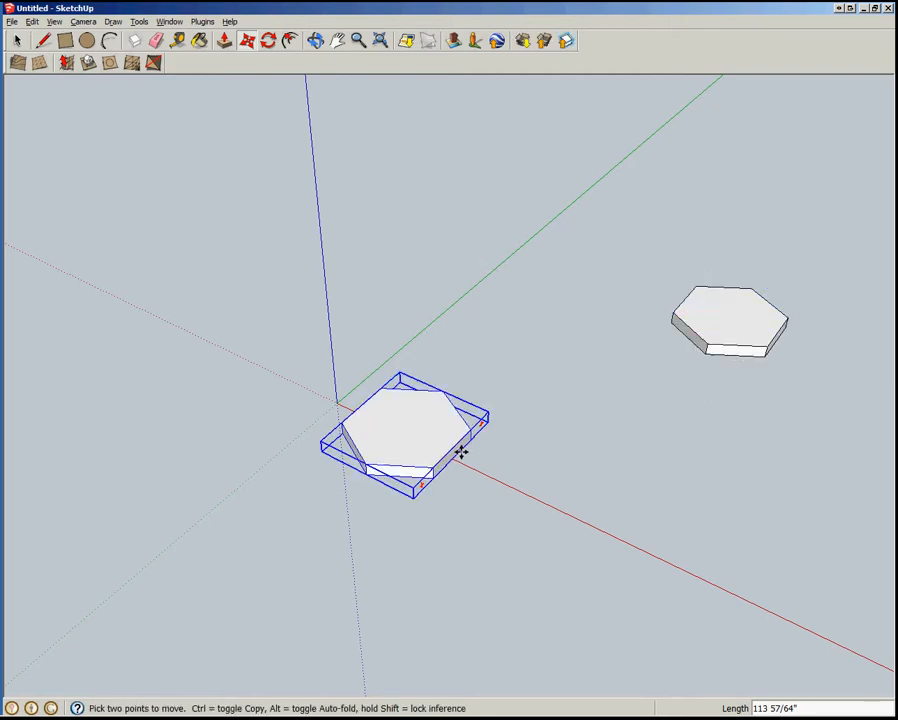
key(space)
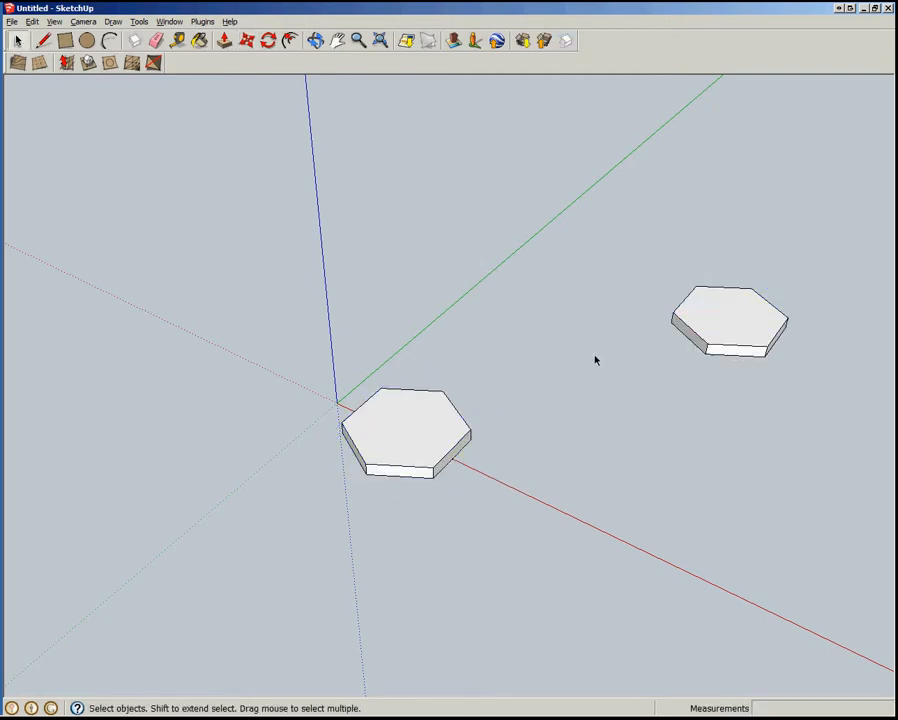
Paint the copied hexagon with the Wood_Cherry_Original material
click(736, 326)
key(b)
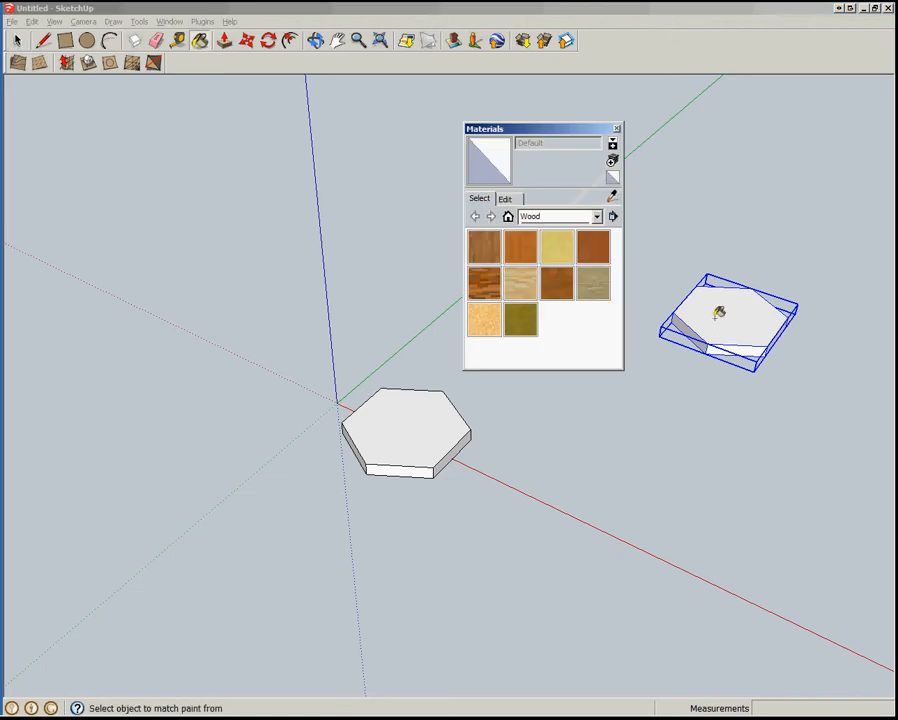
click(590, 247)
click(741, 314)
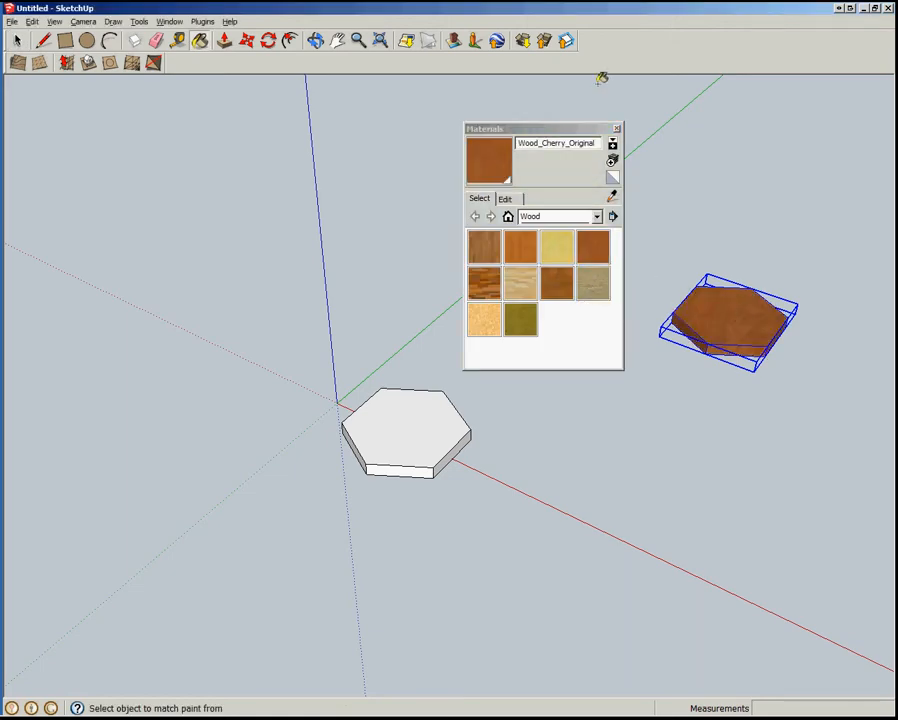
click(617, 128)
key(space)
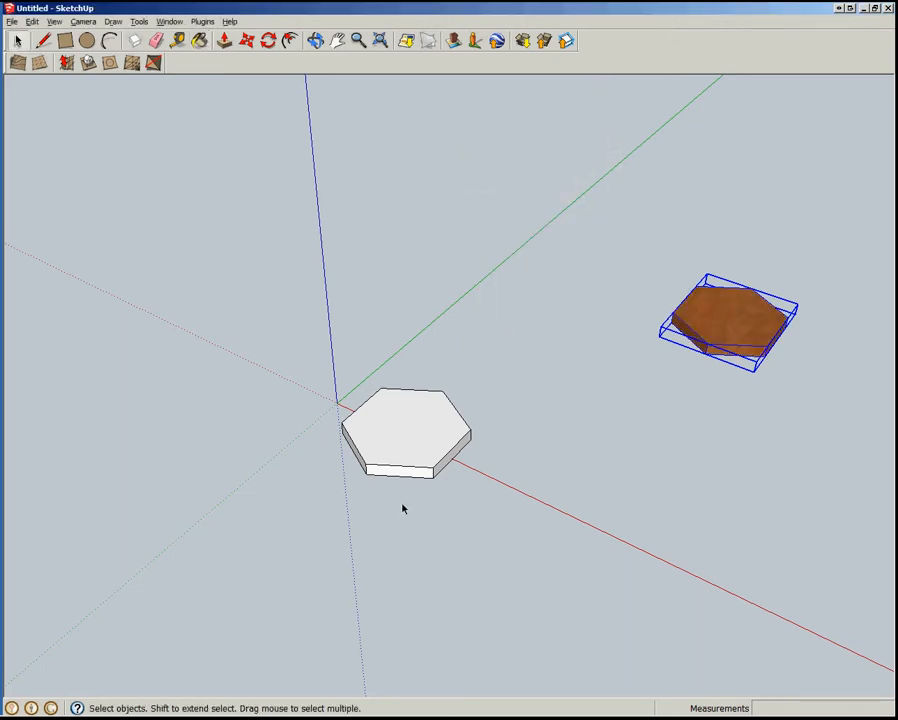
key(m)
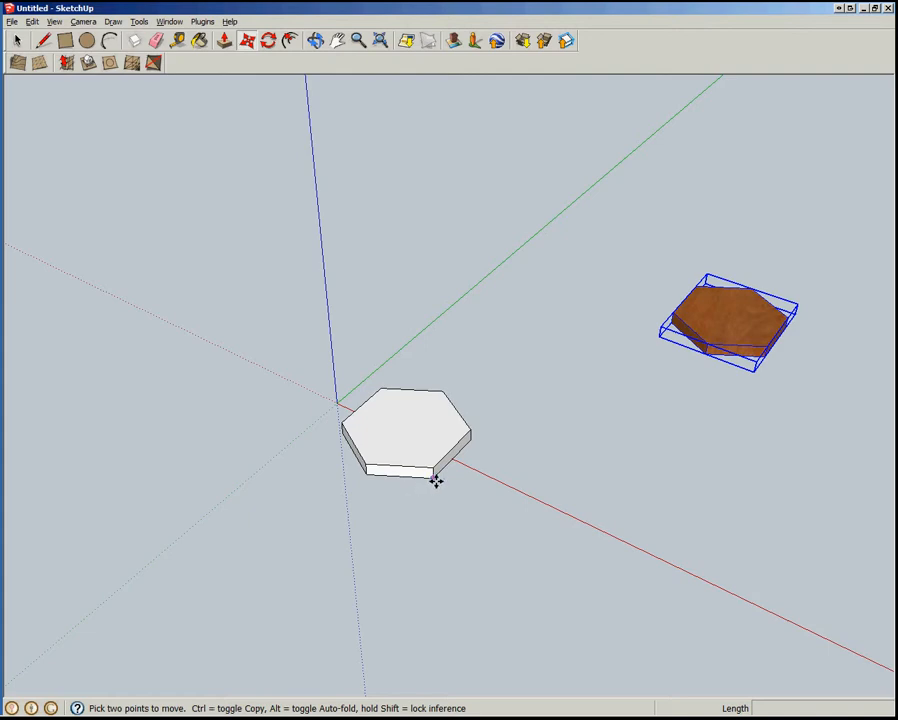
click(436, 479)
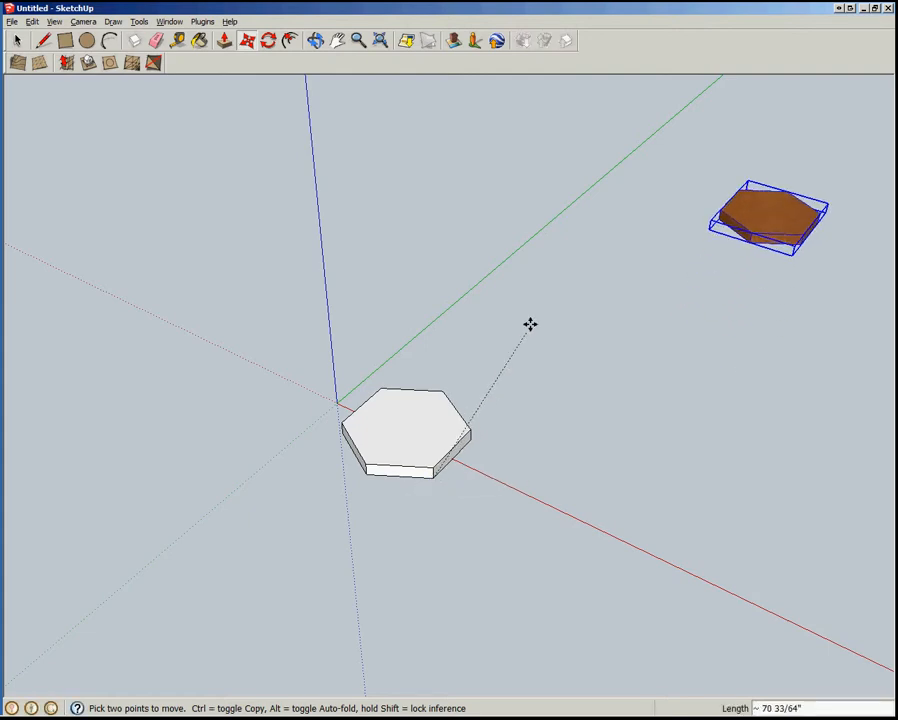
click(494, 451)
key(space)
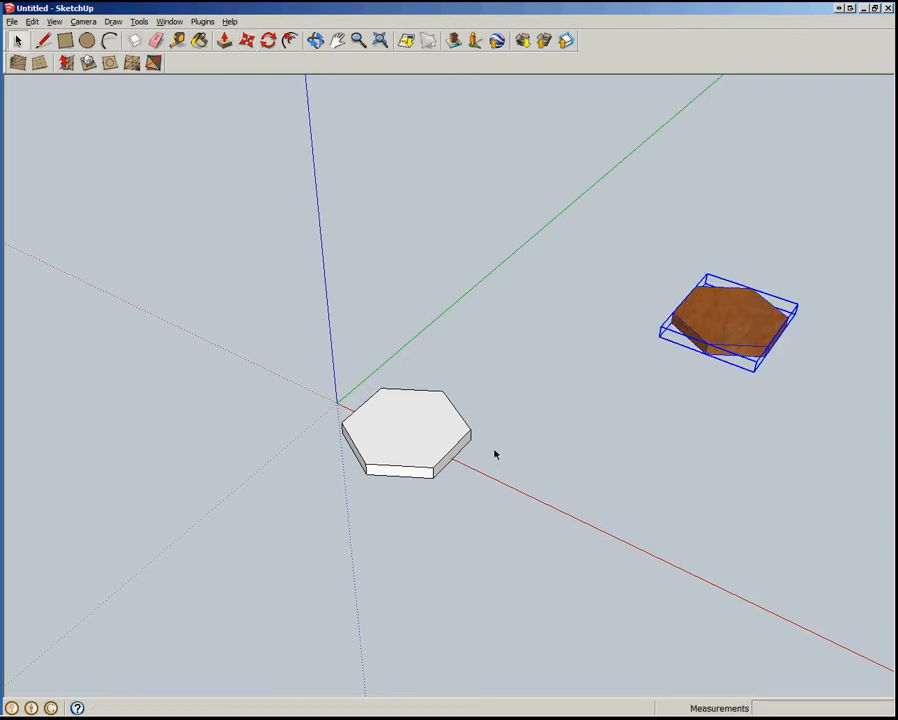
Try to move the white hexagon by its lower front corner to the cherry hexagon, and shift the cherry hexagon about 6 15/16" away
click(494, 454)
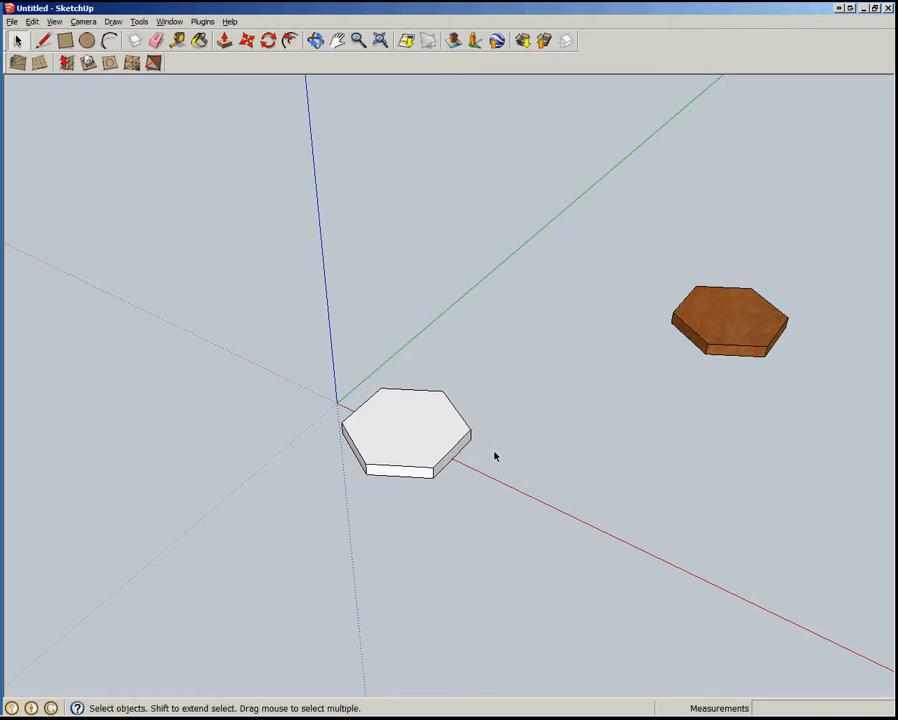
key(m)
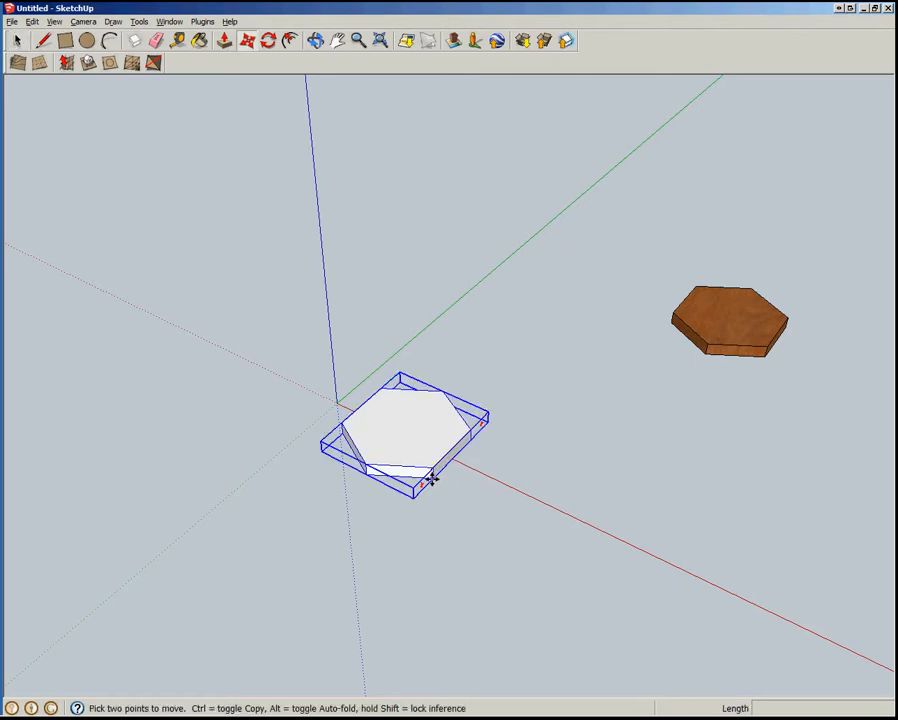
click(430, 481)
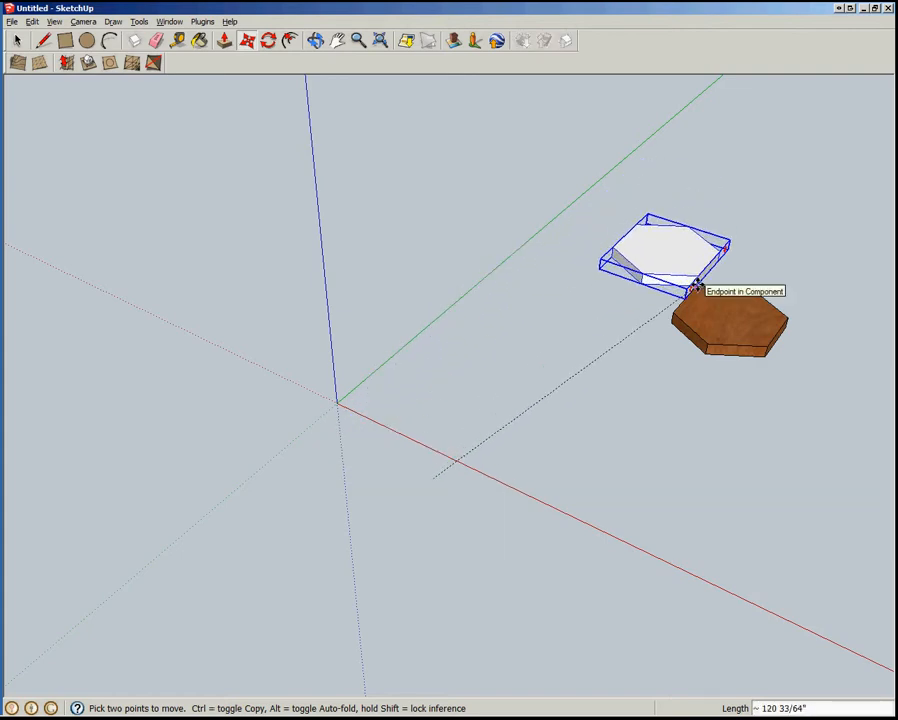
scroll(697, 285, up, 5)
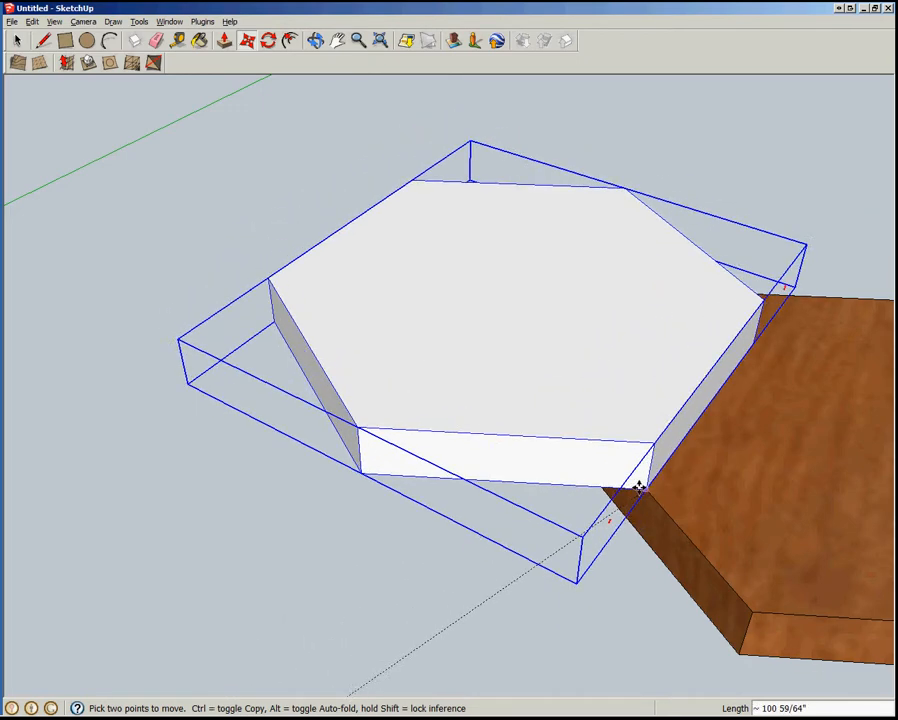
click(578, 456)
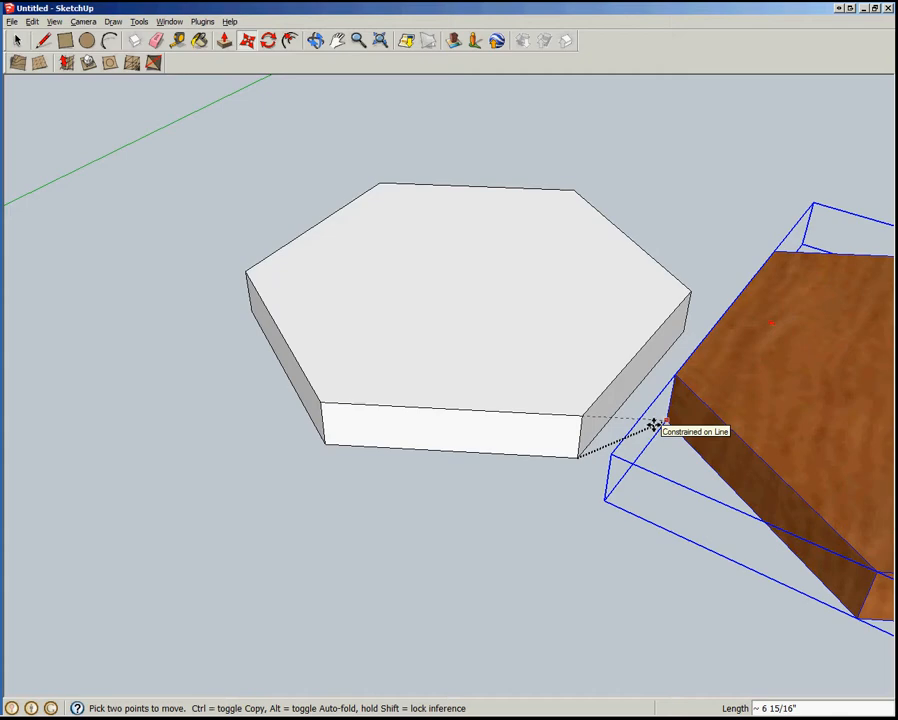
click(653, 425)
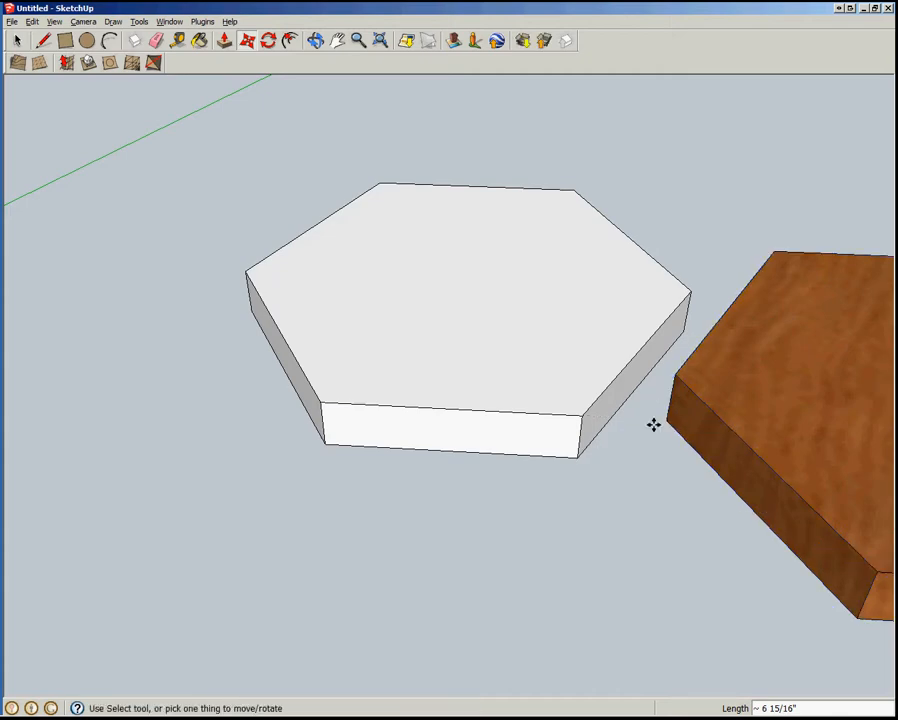
Copy the white hexagon by its lower front corner about 42 13/16" along the red axis
scroll(653, 425, up, 6)
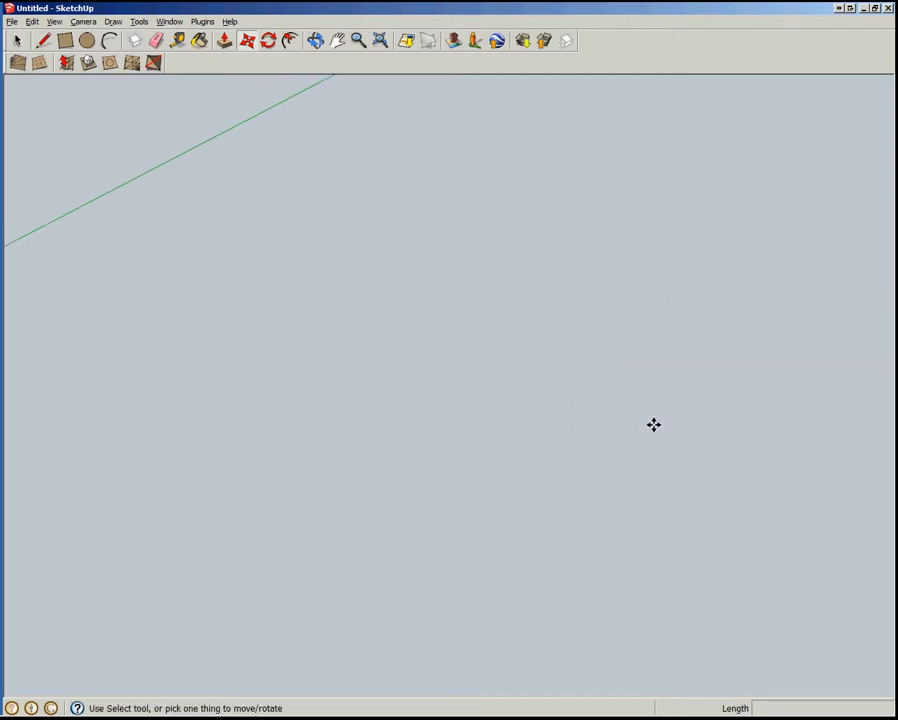
scroll(653, 425, down, 8)
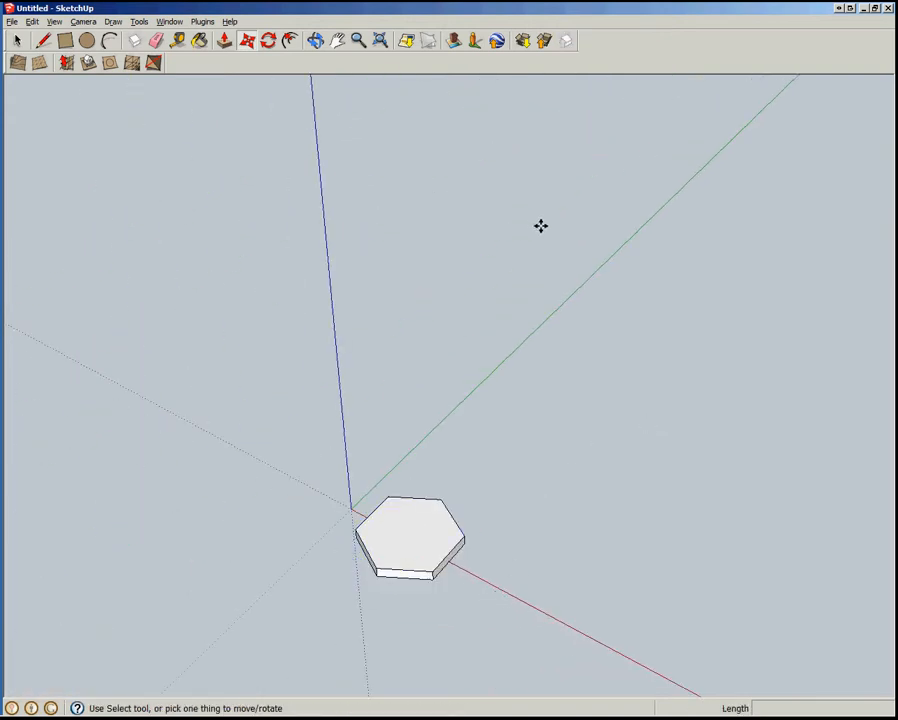
scroll(614, 152, down, 2)
scroll(532, 386, up, 5)
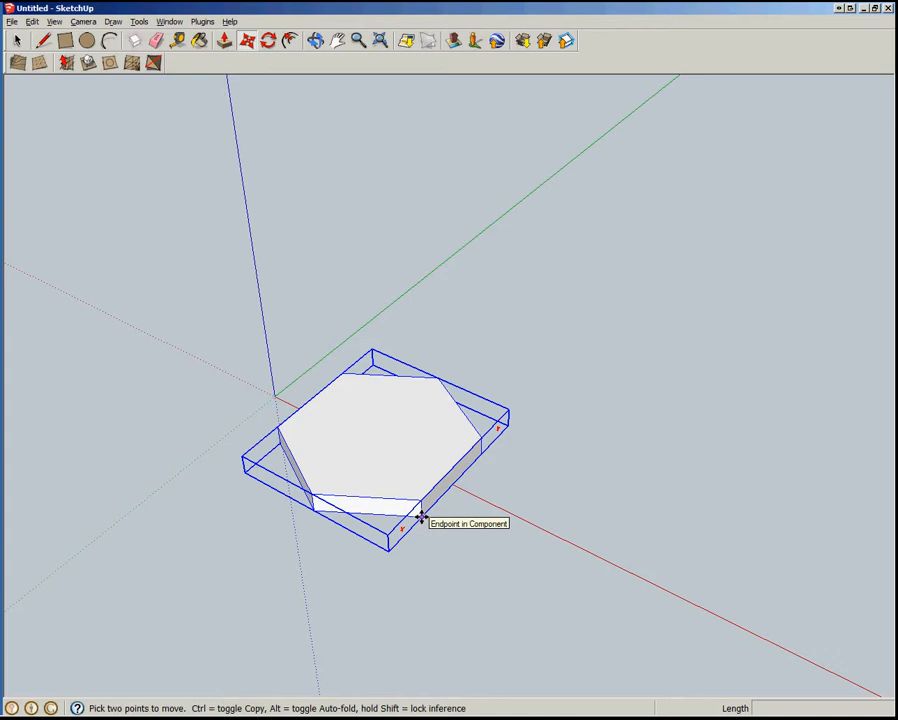
click(421, 516)
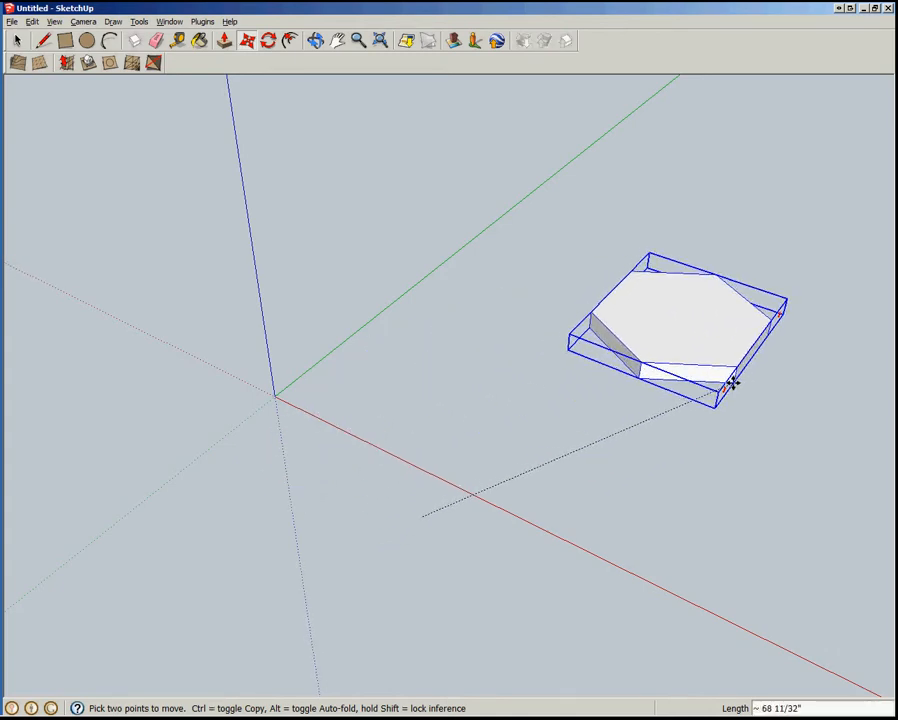
key(ctrl)
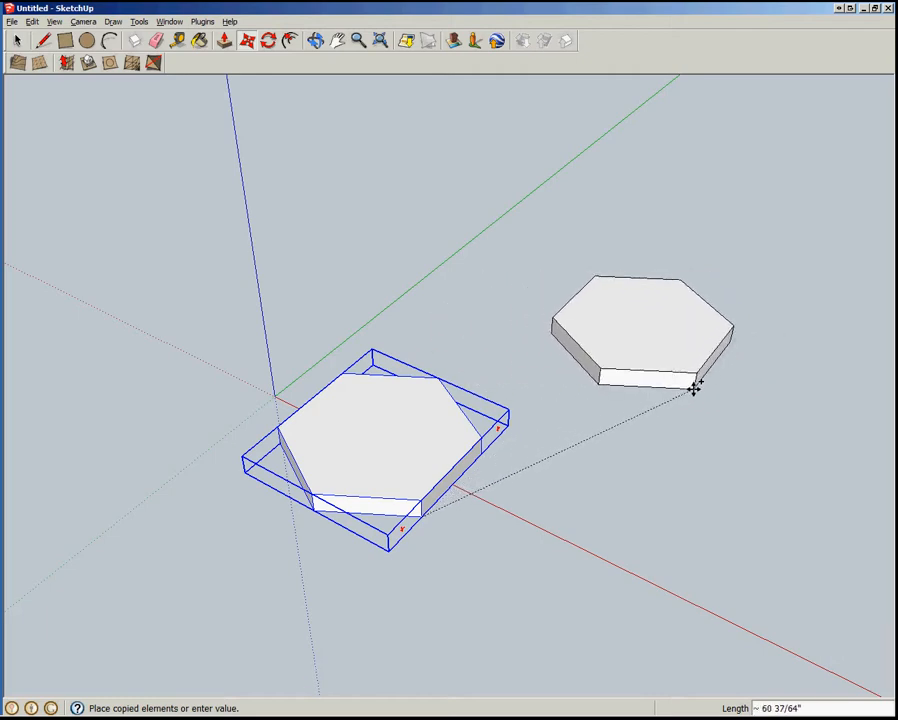
key(ctrl)
key(ctrl)
key(ctrl)
key(ctrl)
key(ctrl)
key(ctrl)
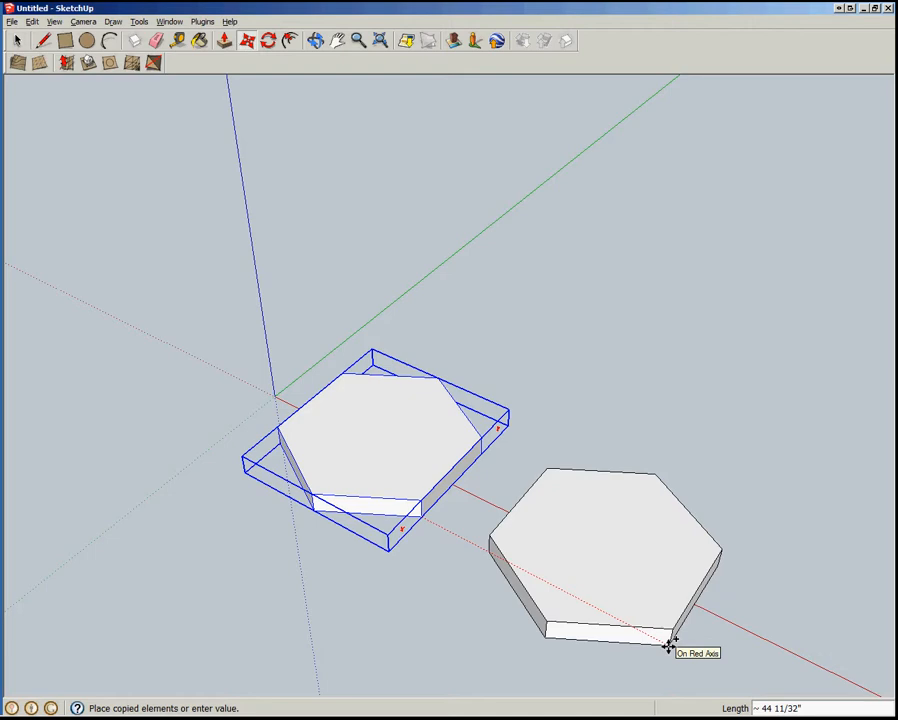
scroll(278, 286, down, 3)
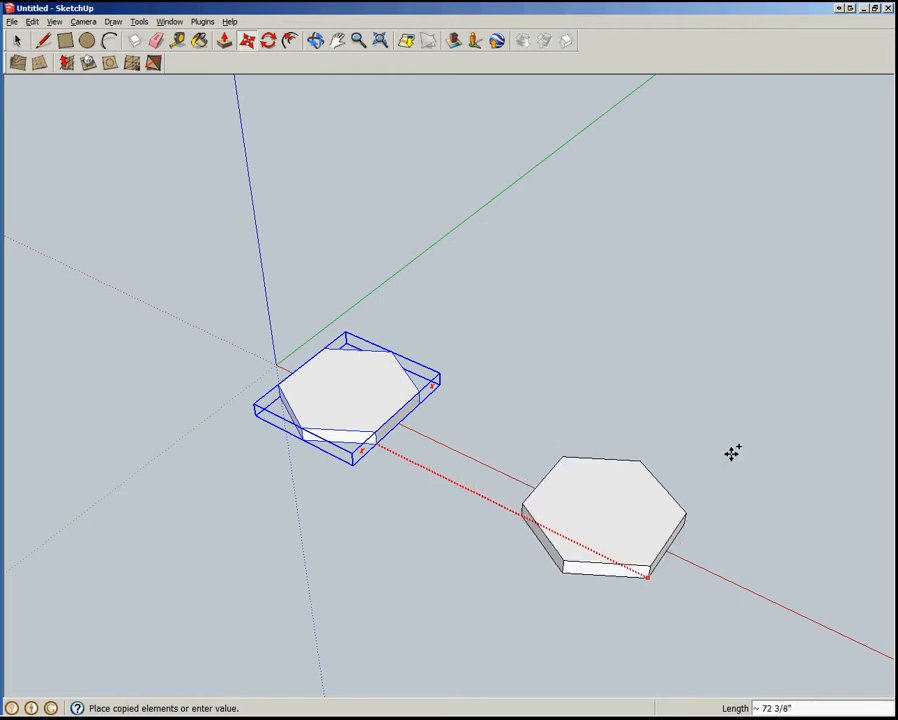
click(621, 406)
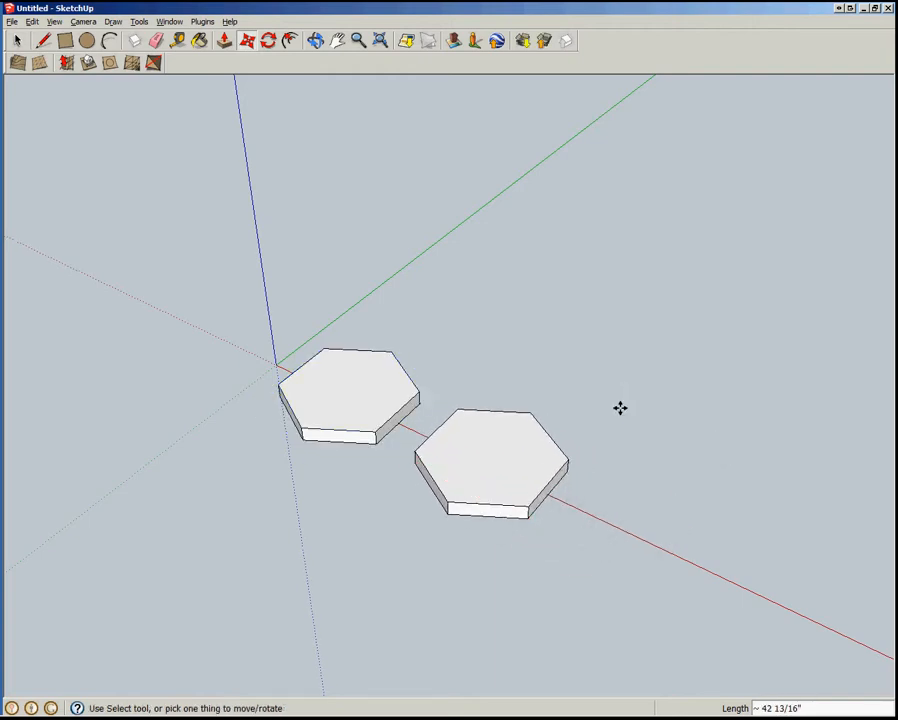
Revise the distance of the hexagon copy to 30 and finally 40 inches
text(30)
key(Return)
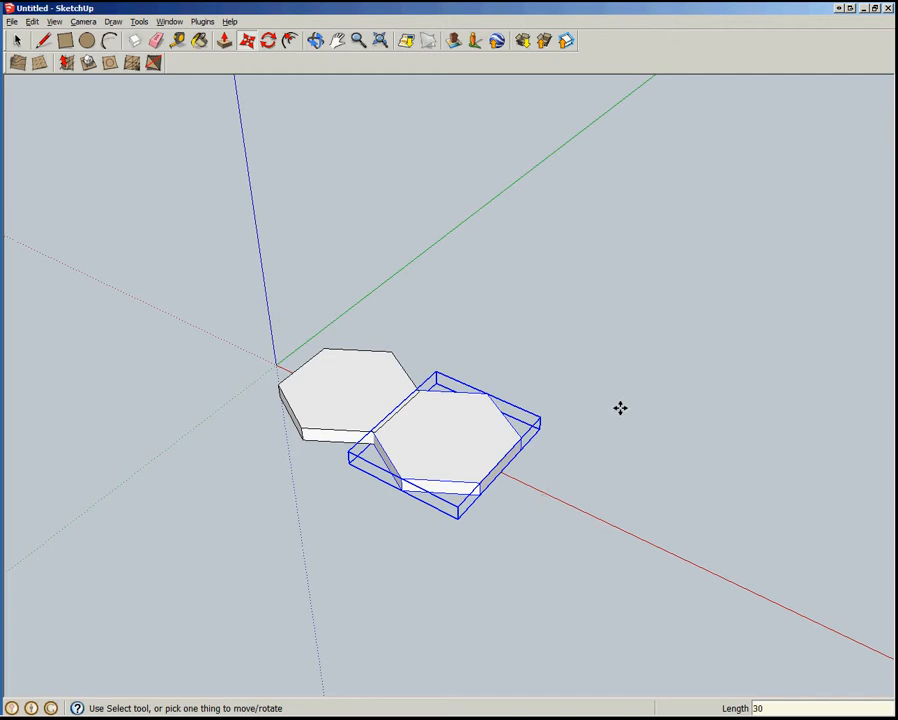
text(40)
key(Return)
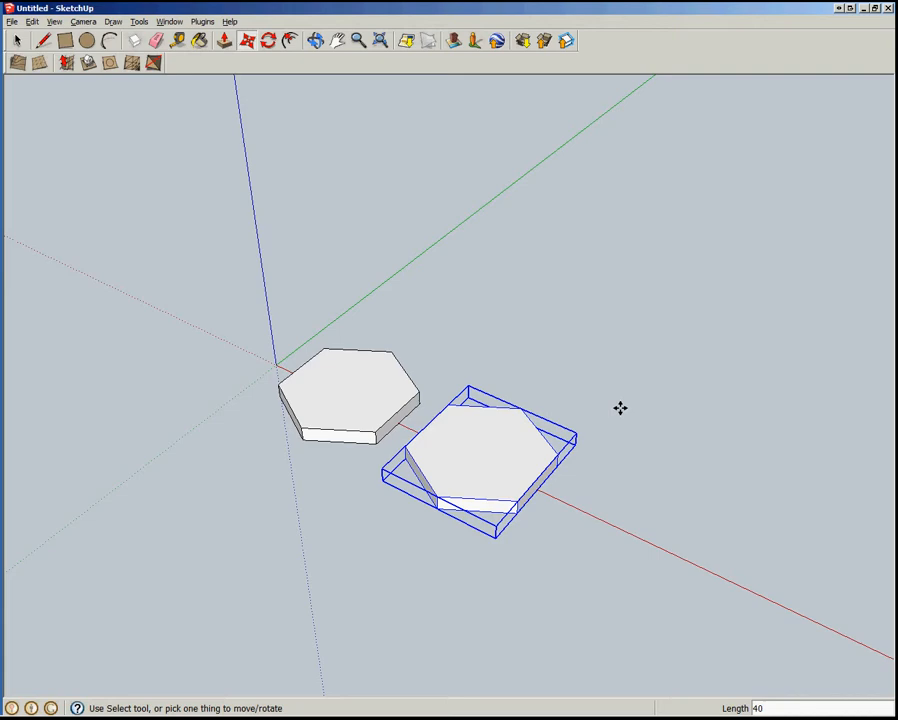
Multiply the hexagon copy along the red axis with *3, *2, *5 and again *3, and undo all the copies
text(*3)
key(Return)
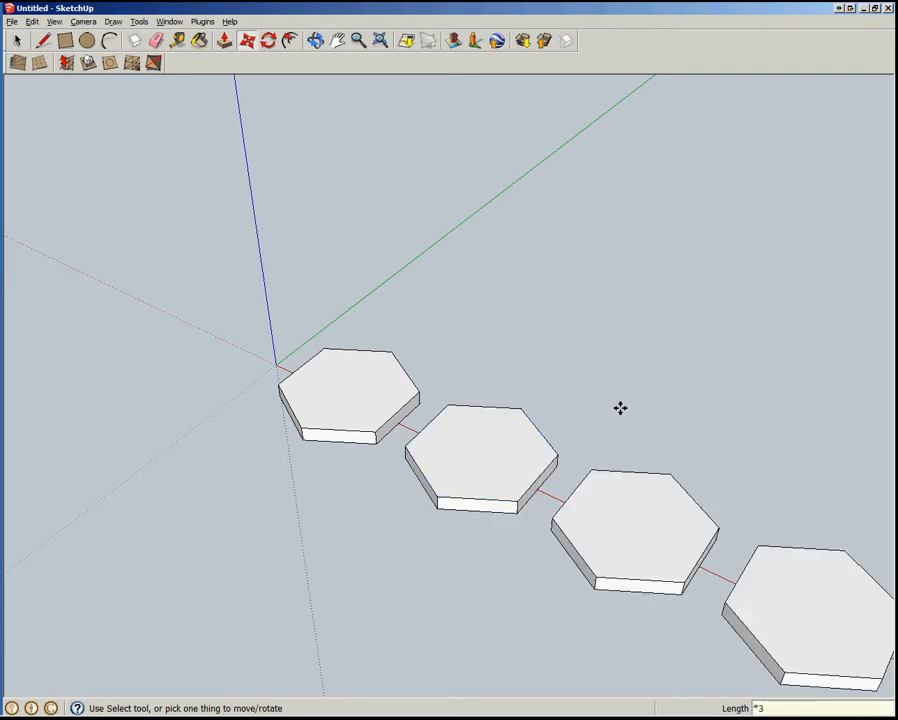
scroll(336, 244, down, 4)
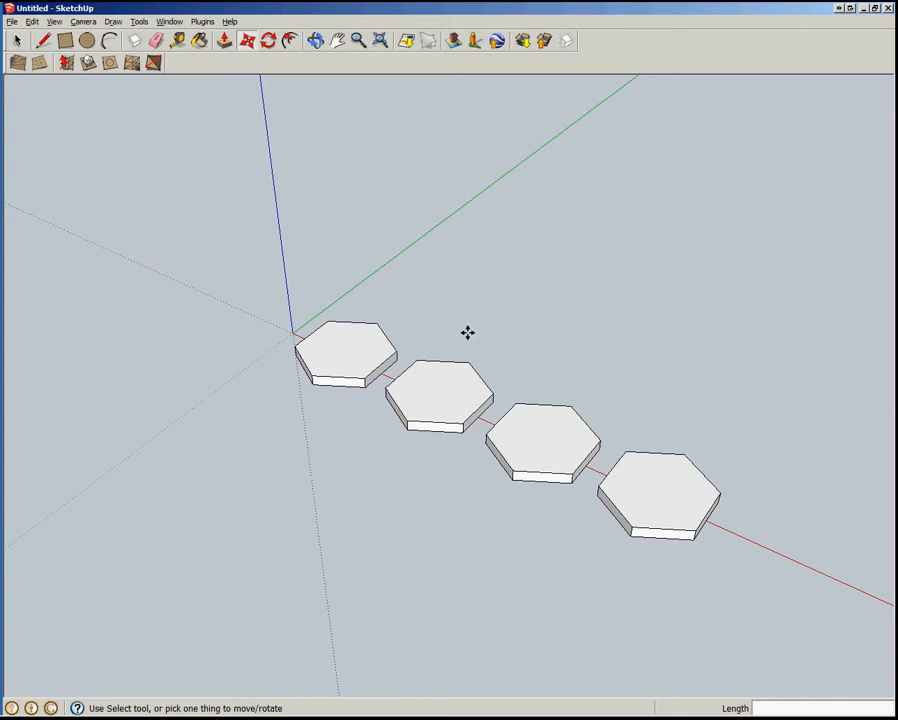
text(*2)
key(Return)
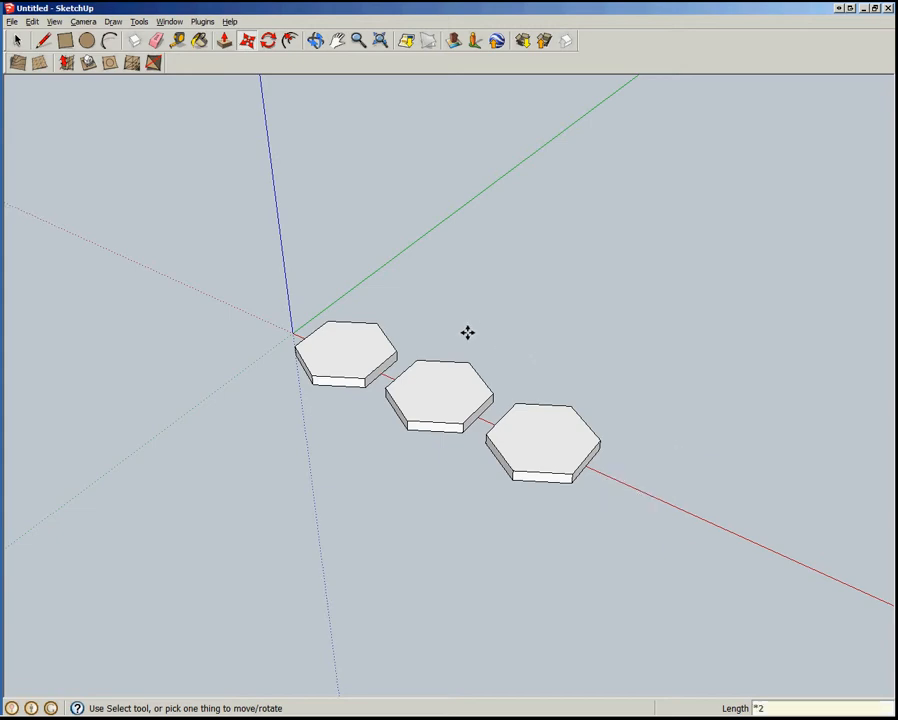
text(*5)
key(Return)
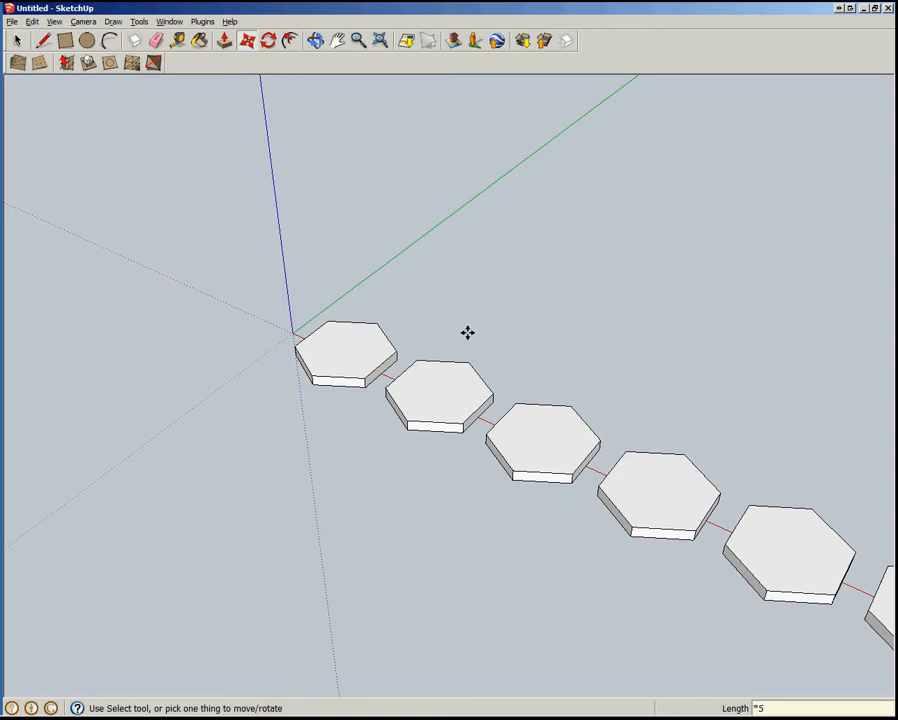
text(*3)
key(Return)
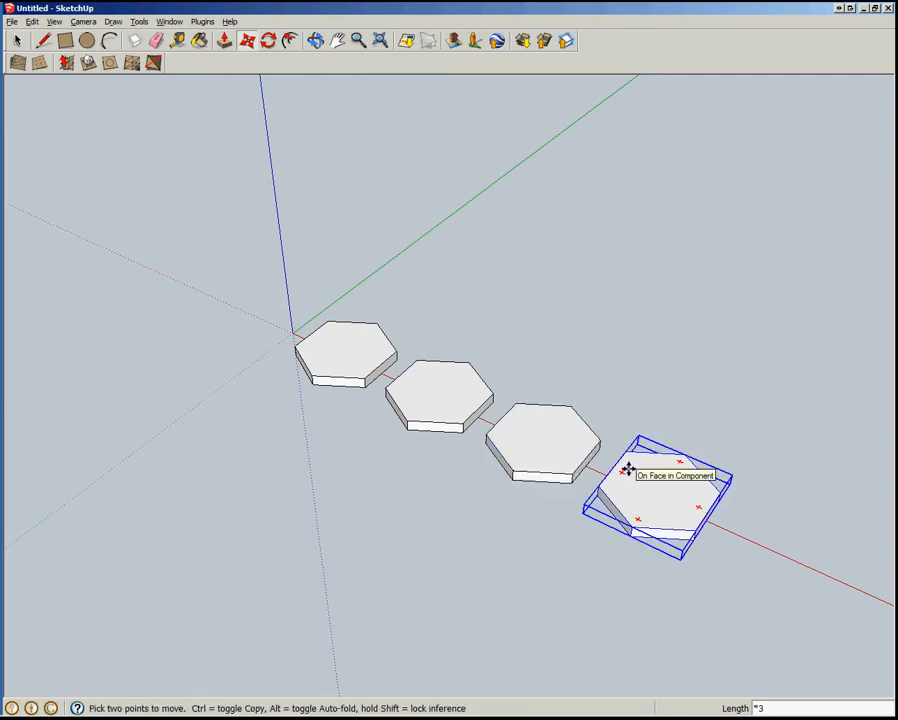
key(ctrl+z)
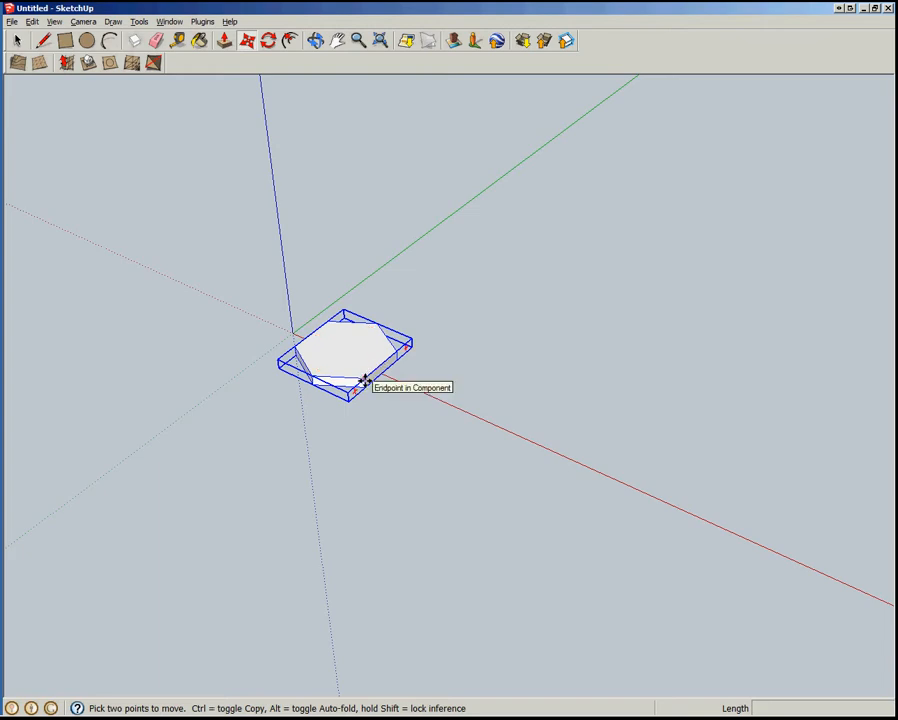
Copy the hexagon by its front corner along the red axis, setting the distance to 120 and finally 150 inches
click(365, 381)
key(ctrl)
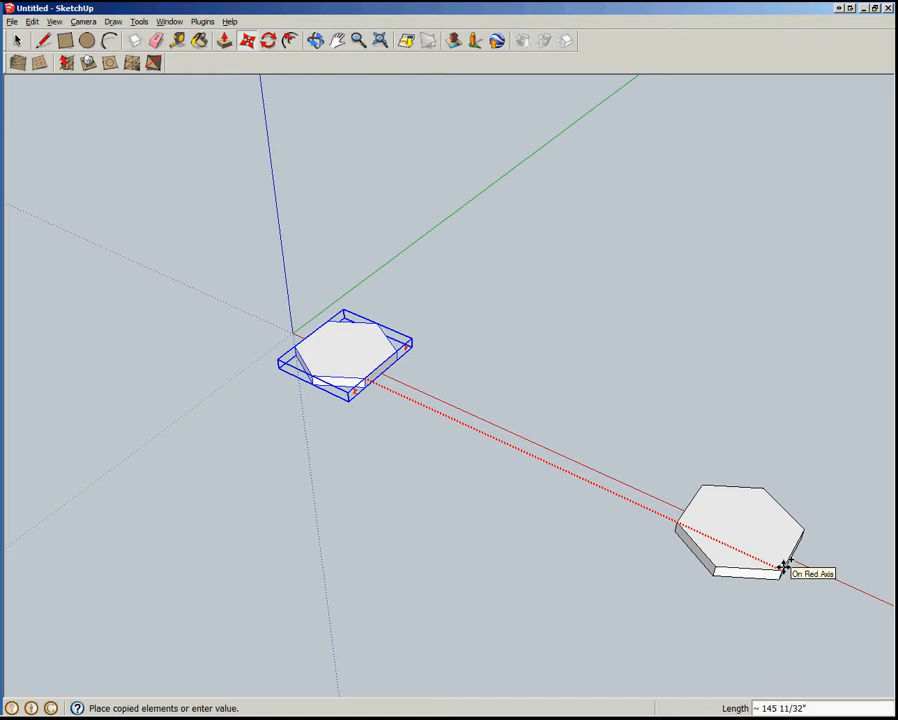
click(786, 573)
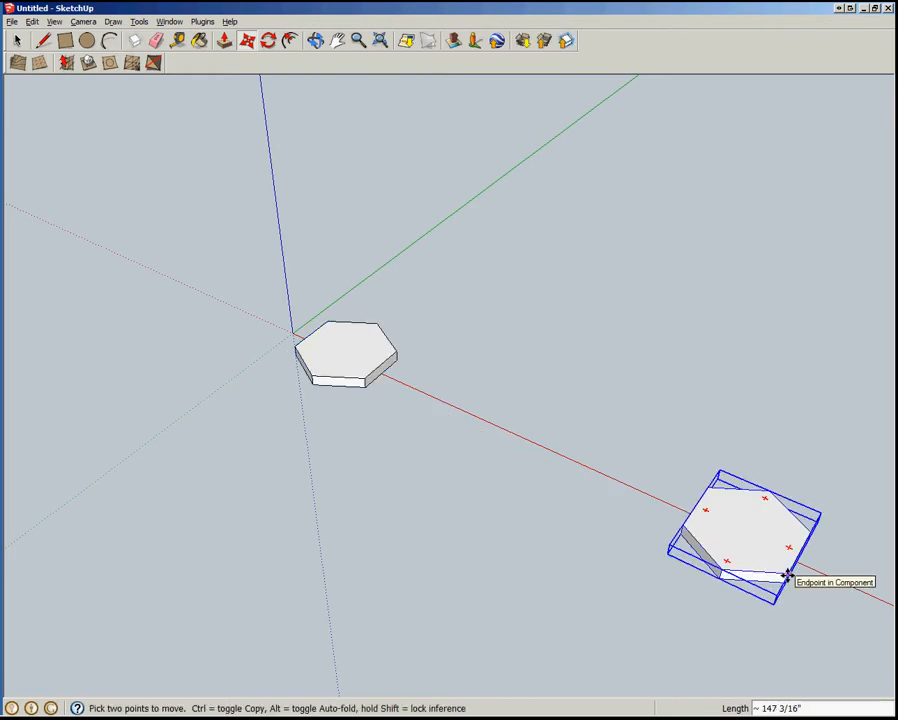
text(120)
key(Return)
text(150)
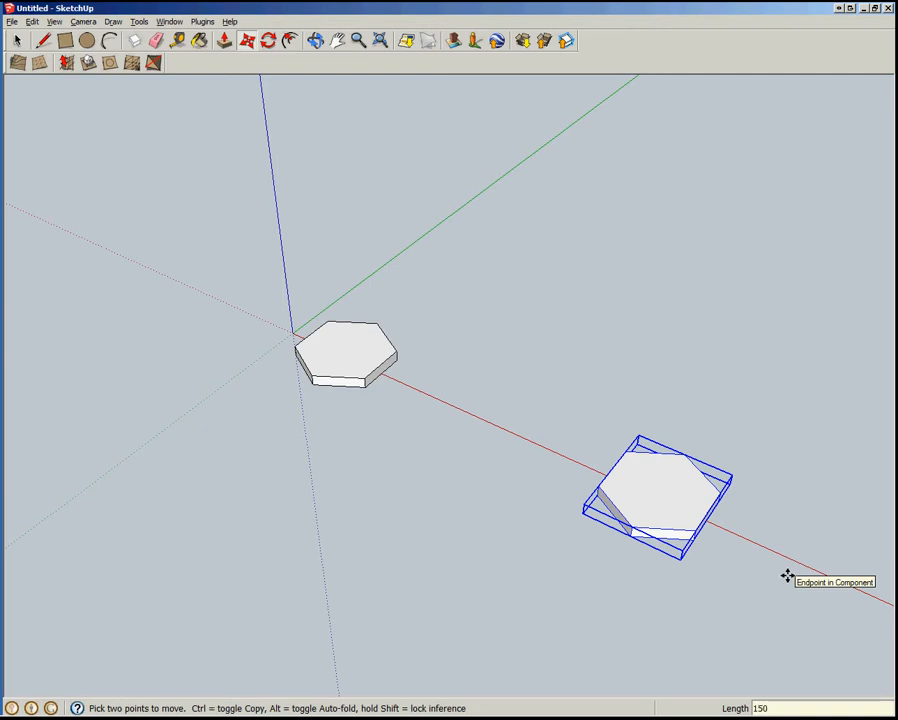
key(Return)
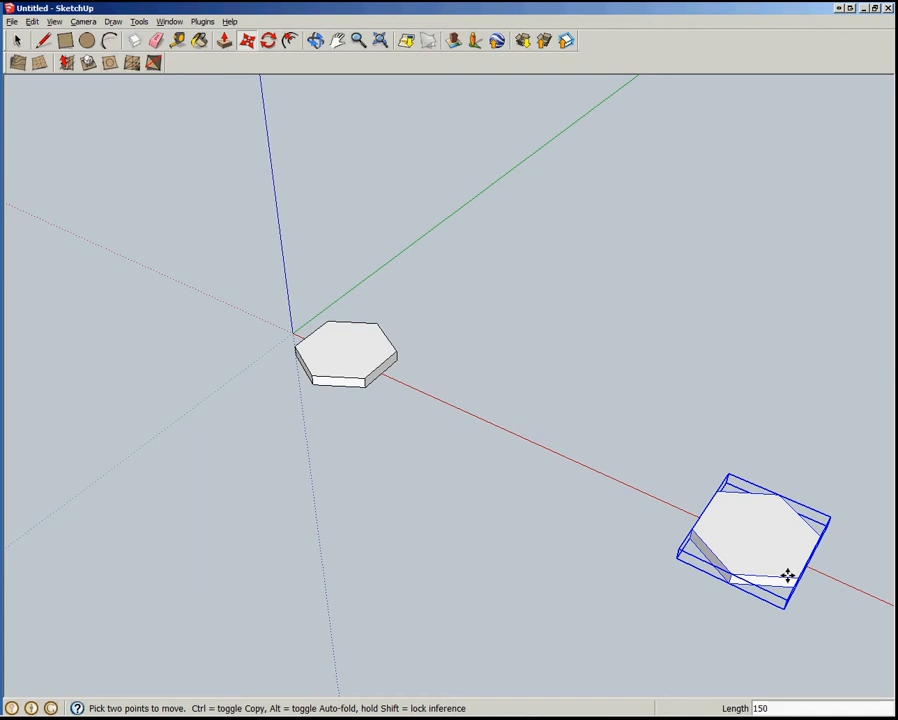
Divide the distance between the original hexagon and its copy with evenly spaced copies, using /2, /3, /4 and finally /3
text(/2)
key(Return)
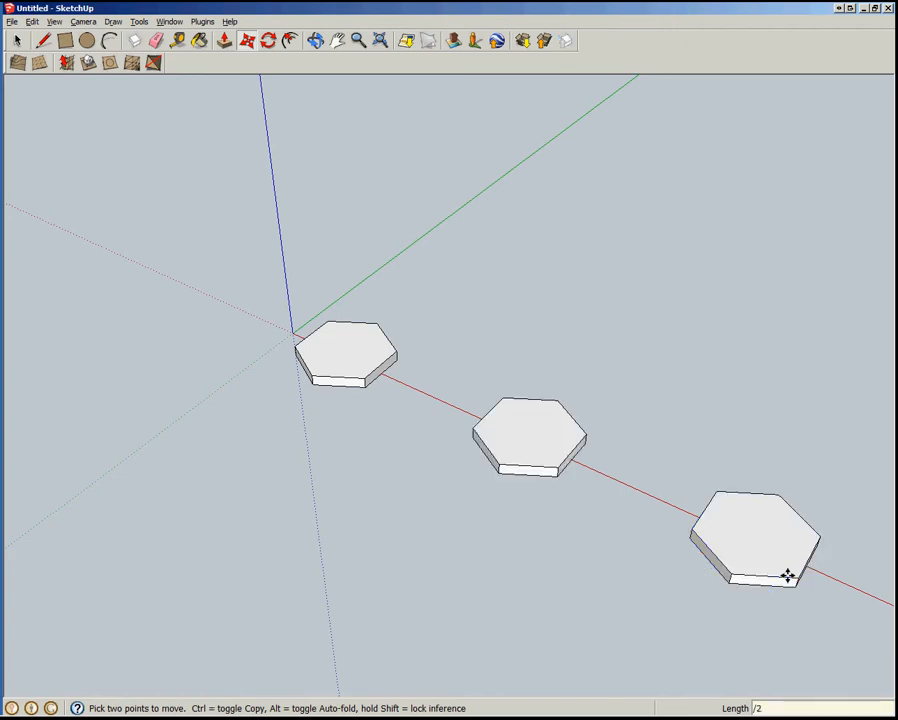
text(/3)
key(Return)
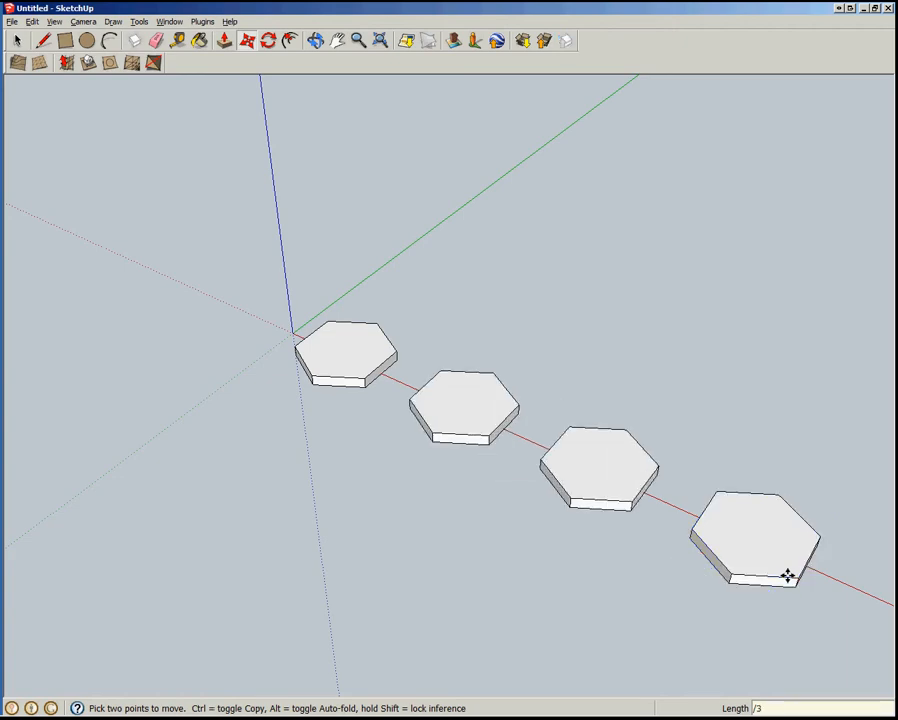
text(/4)
key(Return)
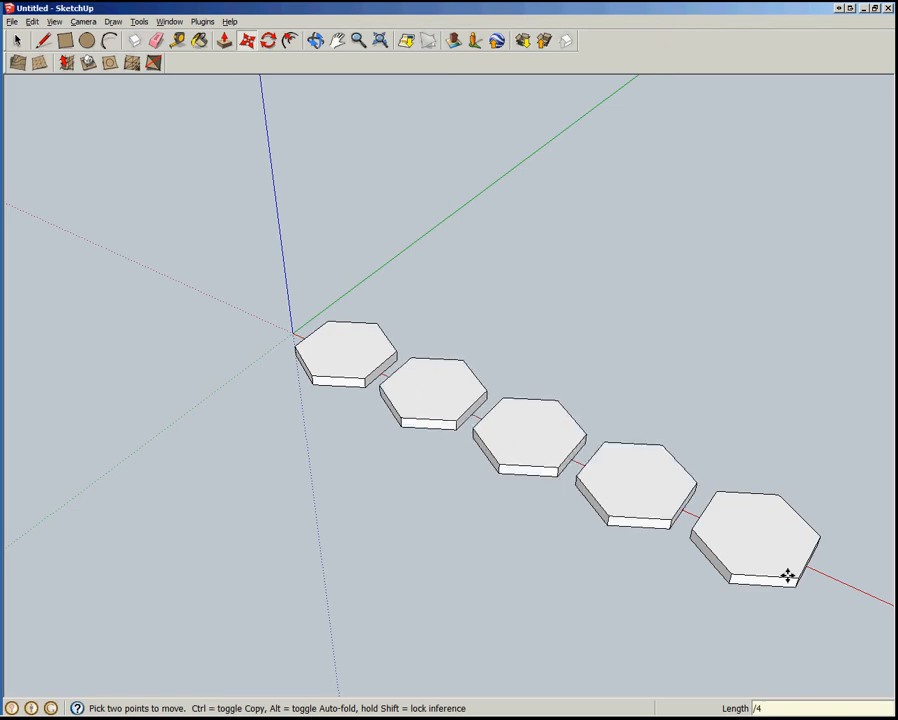
text(/3)
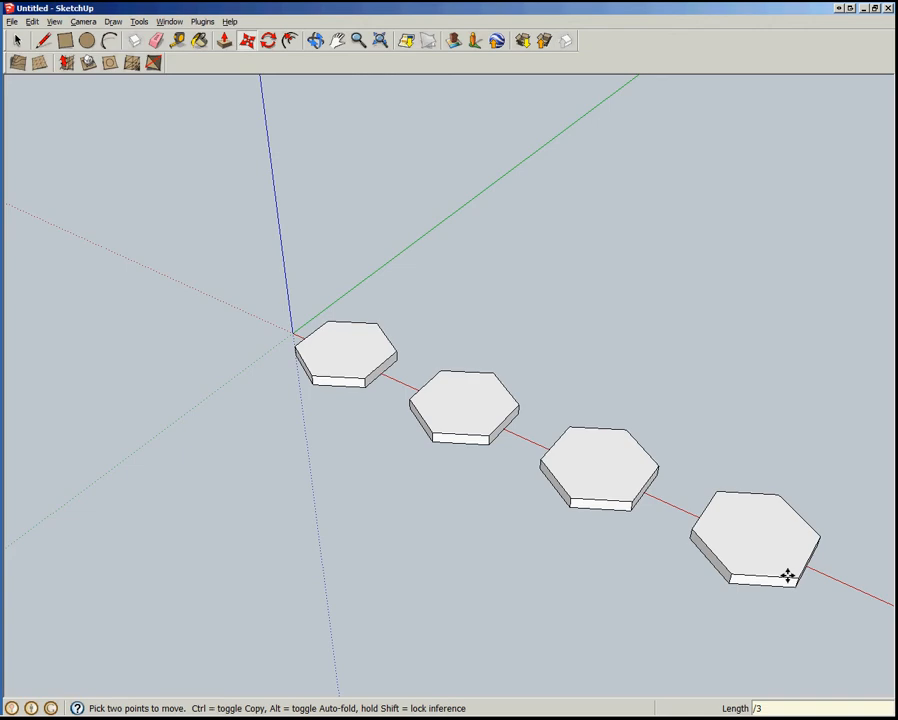